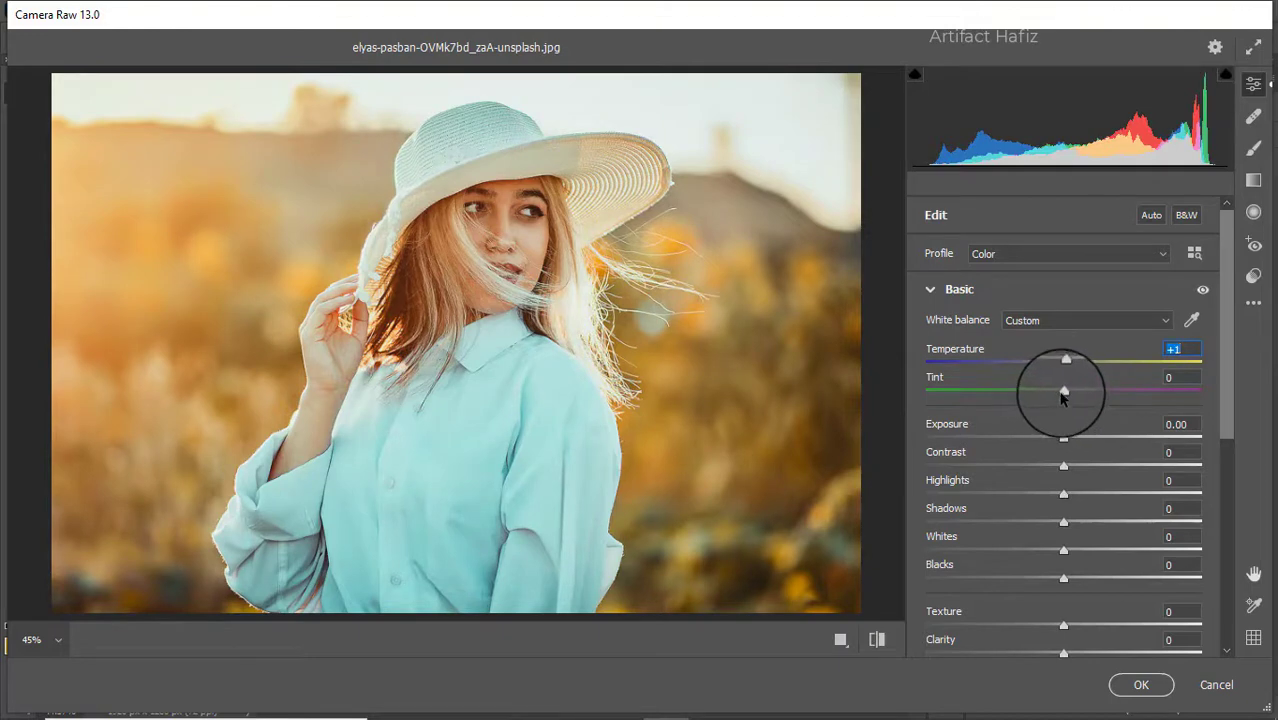
Step: Set Tint to -3, Exposure to -1.10, Contrast to -5, Highlights to -68, Shadows to +7, Whites to +61 and Blacks to -29
drag(1061, 394, 1055, 449)
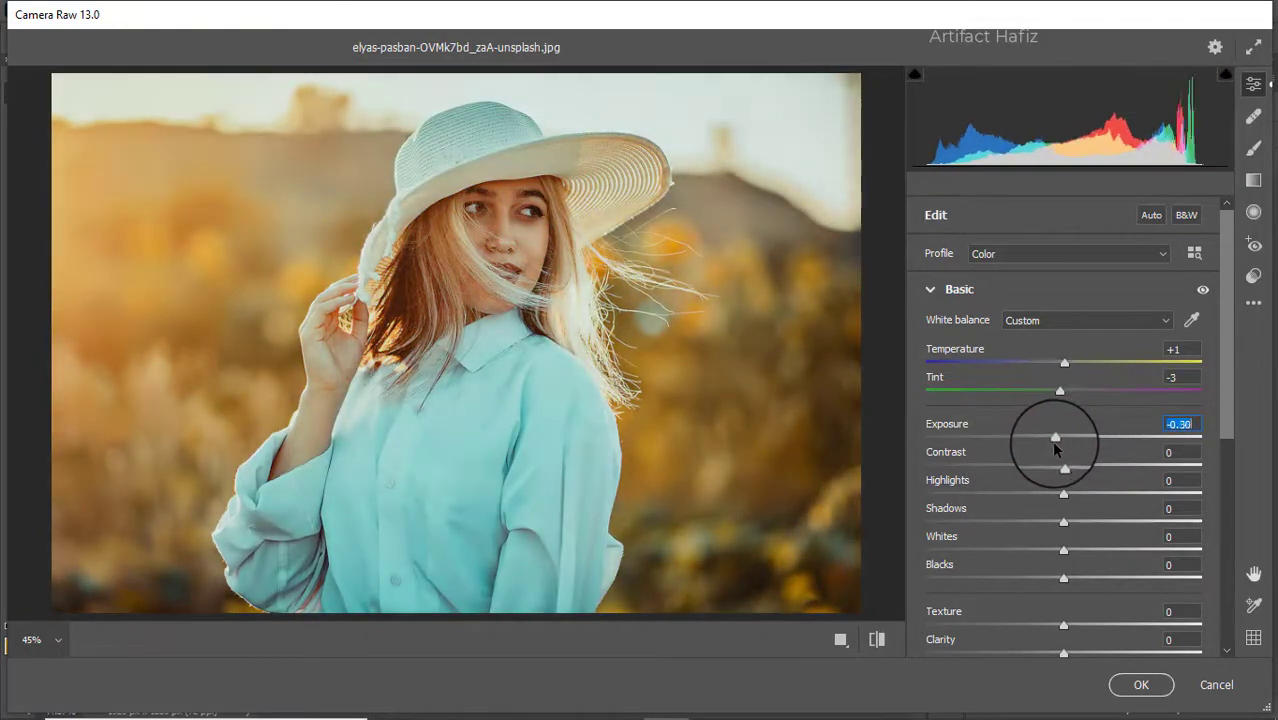
drag(1064, 494, 1010, 491)
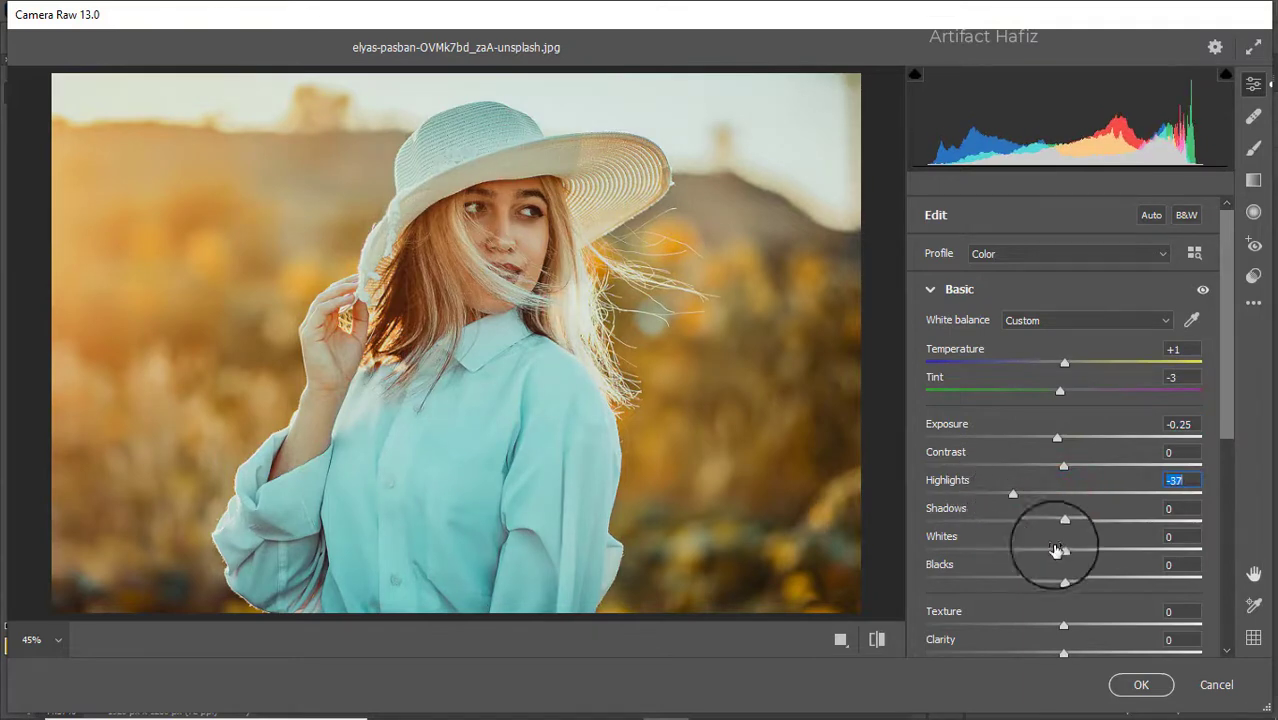
drag(1063, 552, 1147, 550)
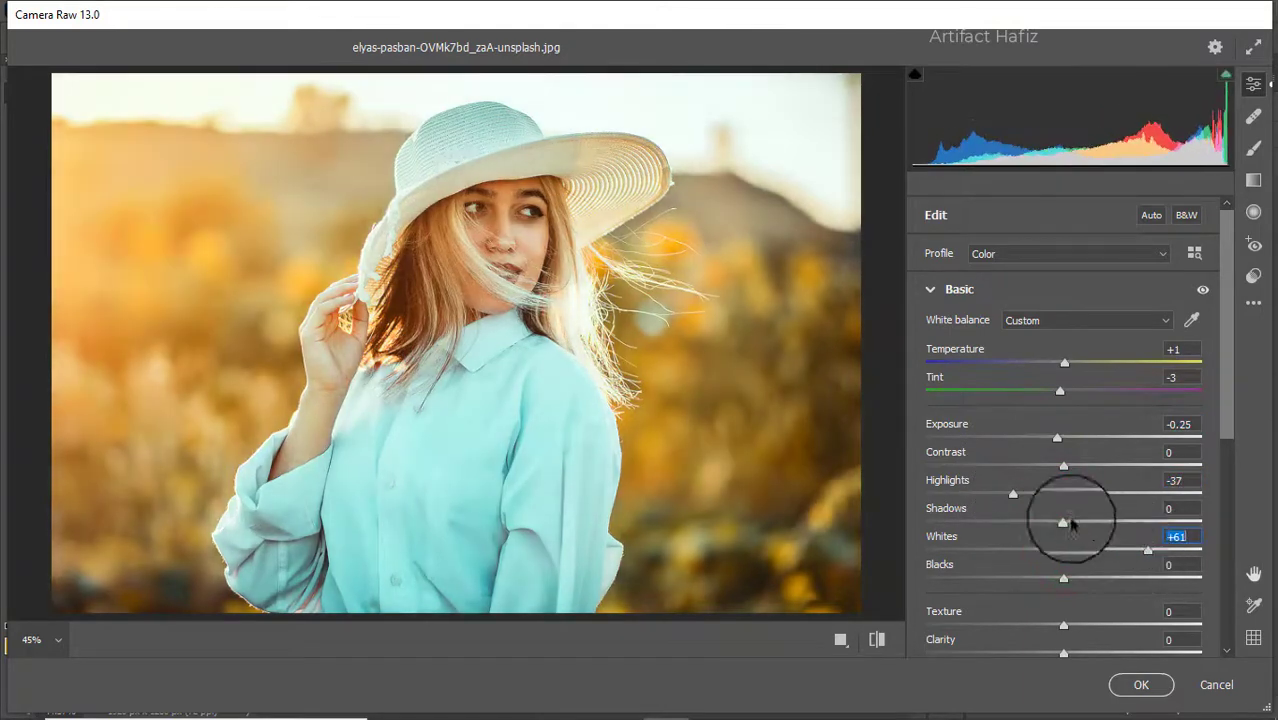
drag(1013, 500, 970, 493)
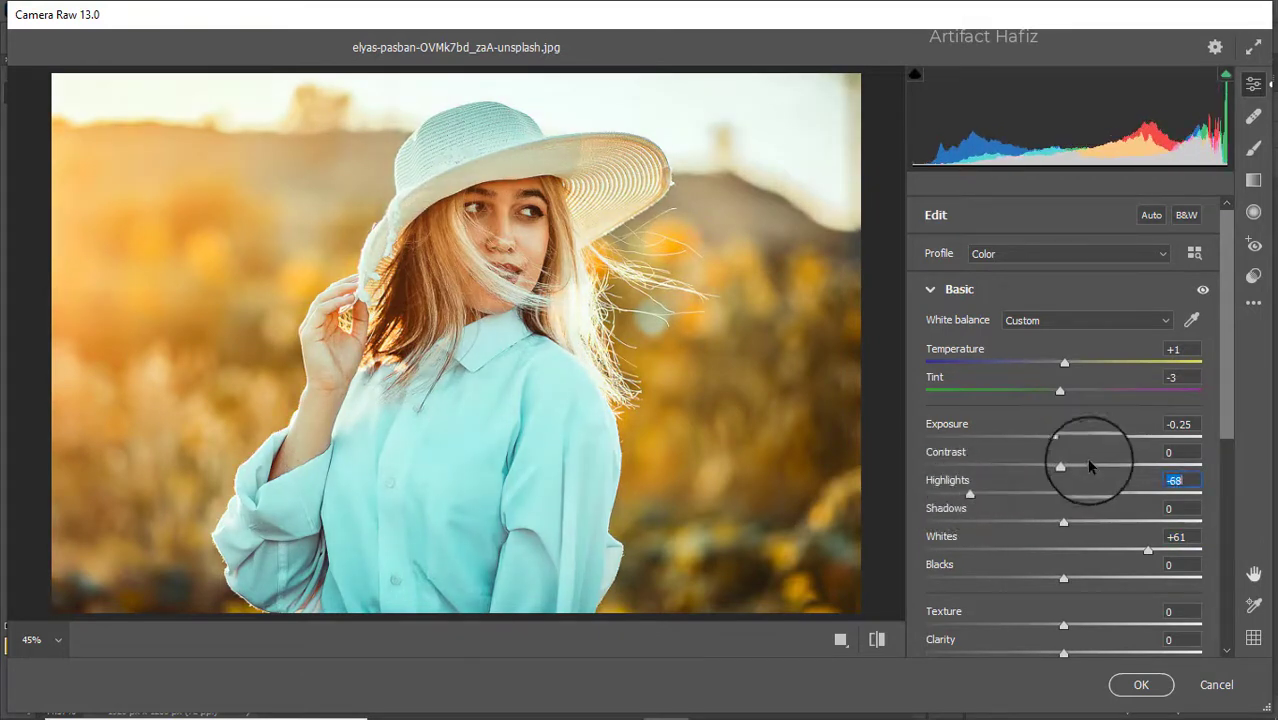
drag(1062, 465, 1036, 442)
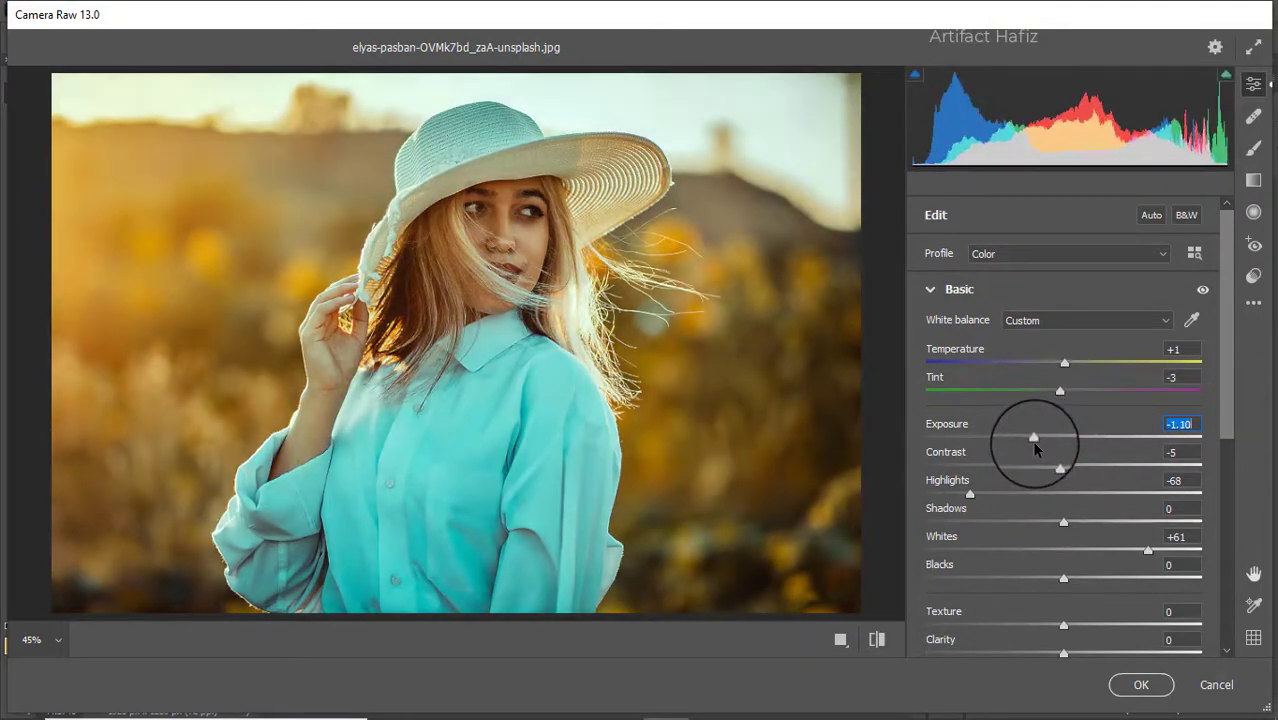
drag(1064, 522, 1073, 522)
drag(1062, 579, 1020, 579)
Step: Set Texture to -5, Clarity to +5 and Dehaze to +12 in the Basic adjustments
scroll(1040, 555, down, 1)
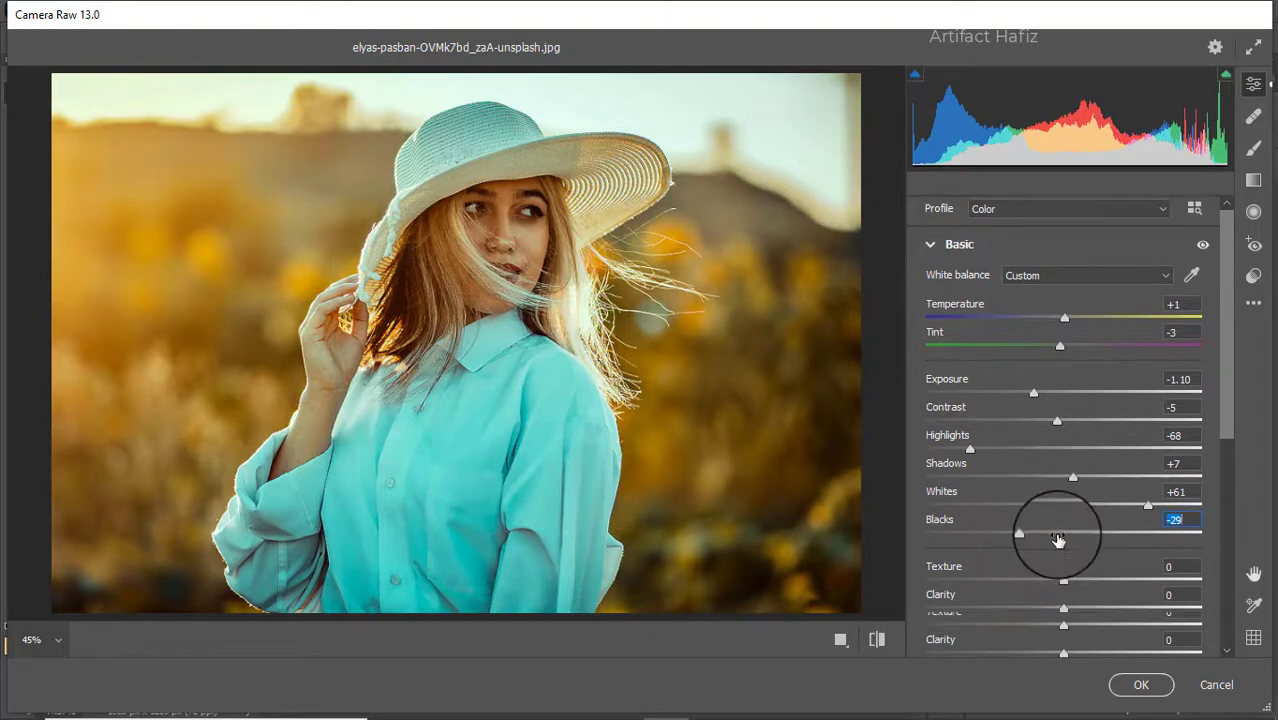
click(1058, 538)
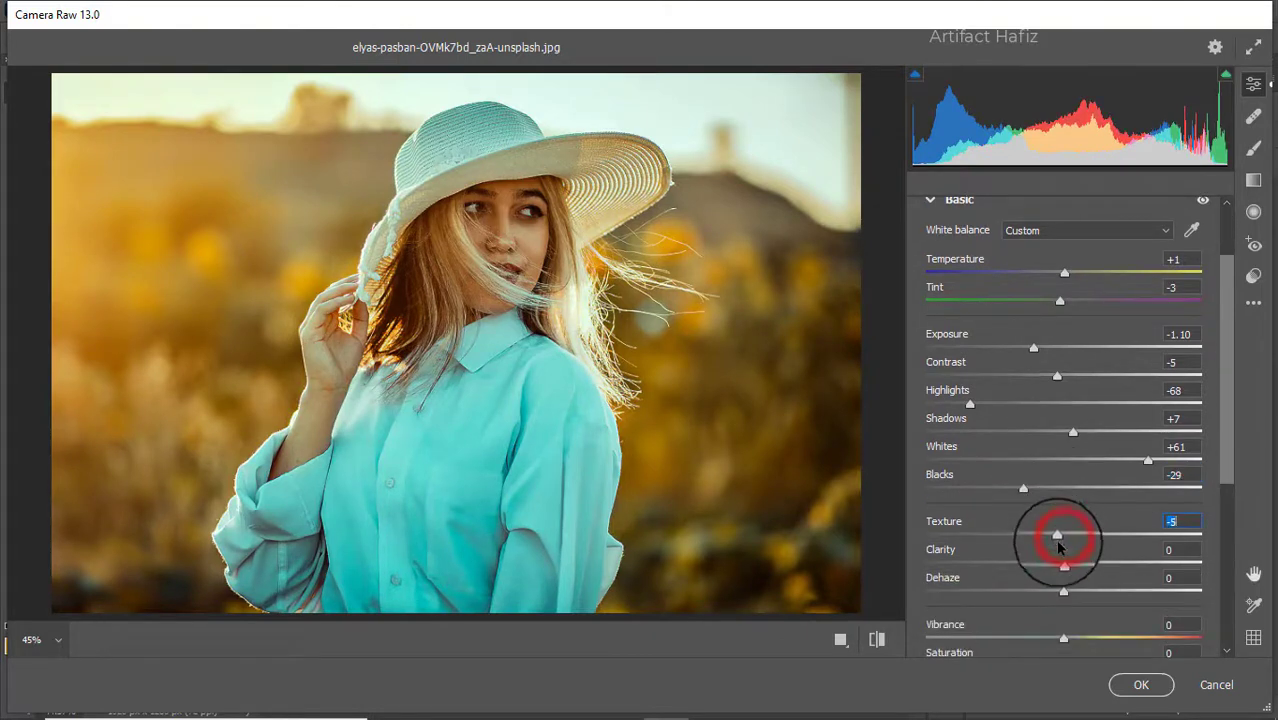
drag(1064, 566, 1080, 592)
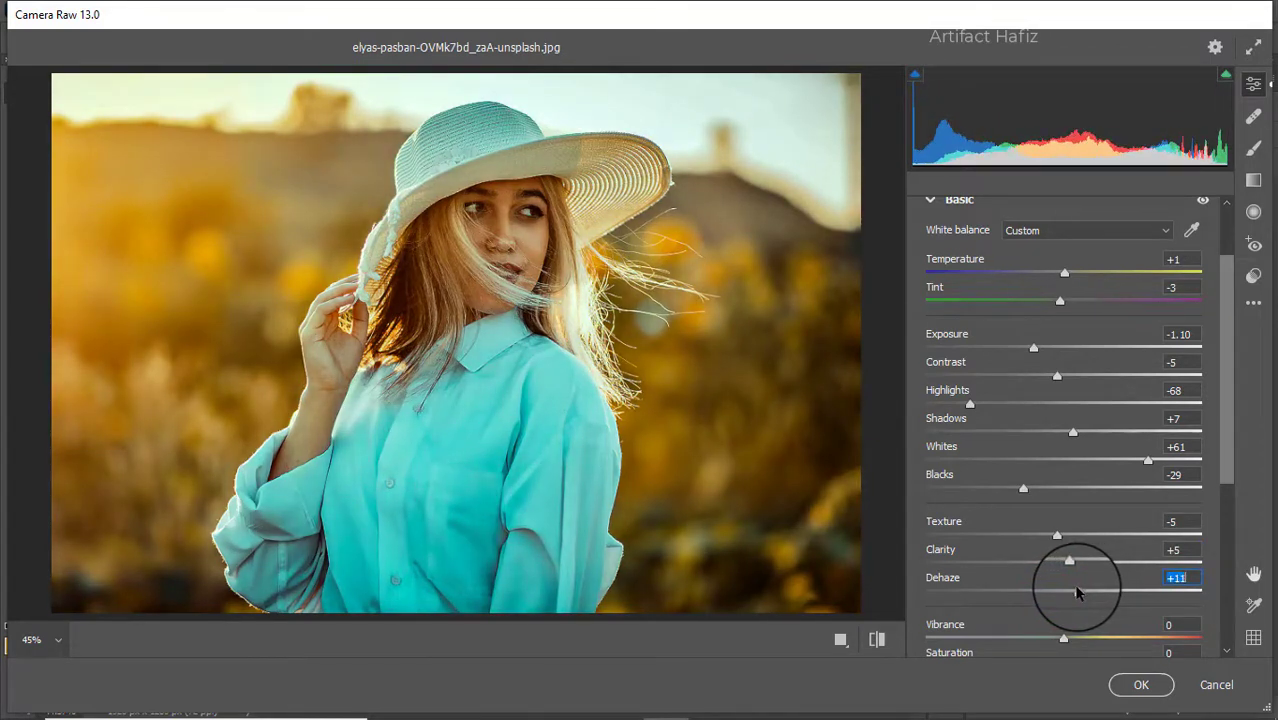
Step: Set Vibrance to +52 and Saturation to -10 for the whole photo
scroll(1082, 570, down, 3)
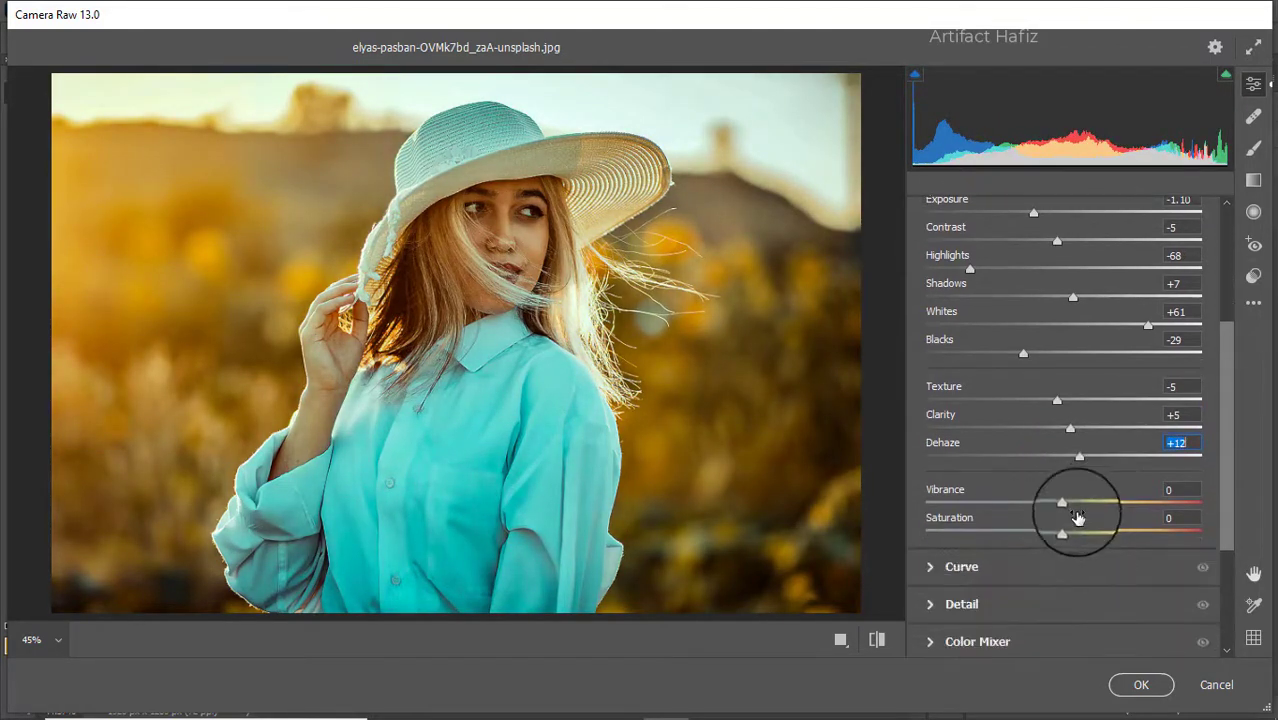
drag(1063, 503, 1150, 508)
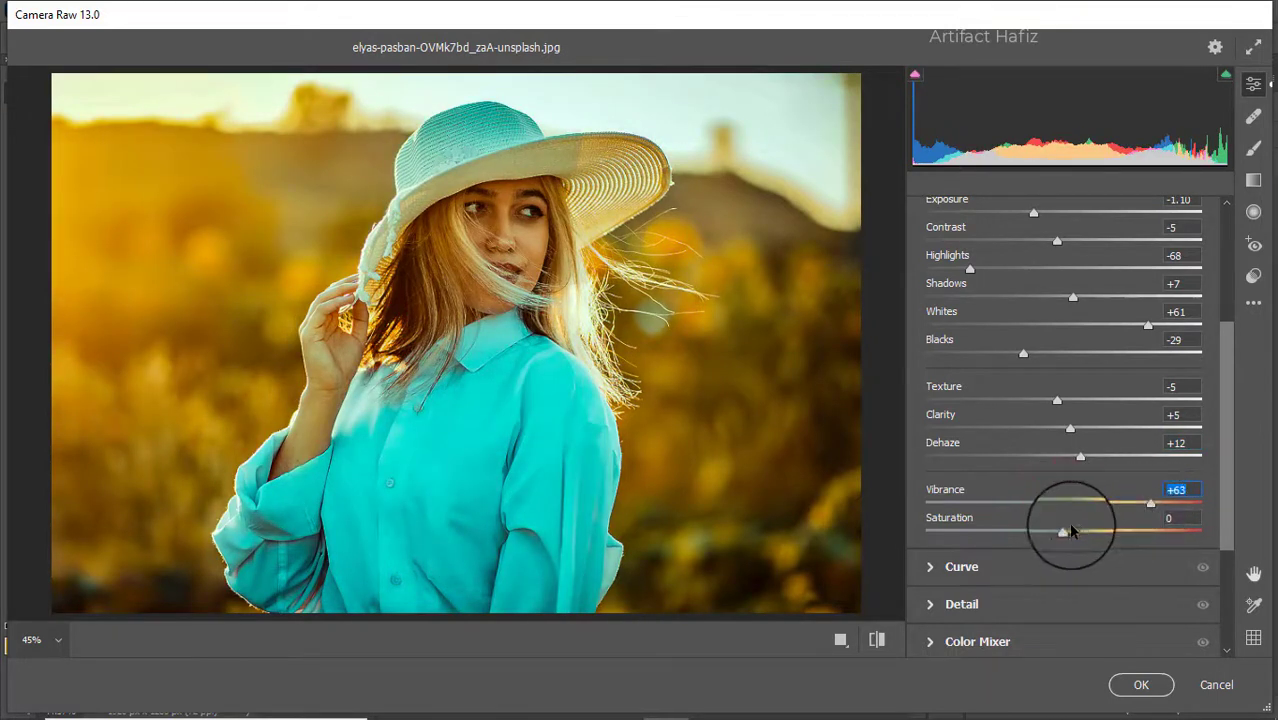
drag(1063, 530, 1045, 535)
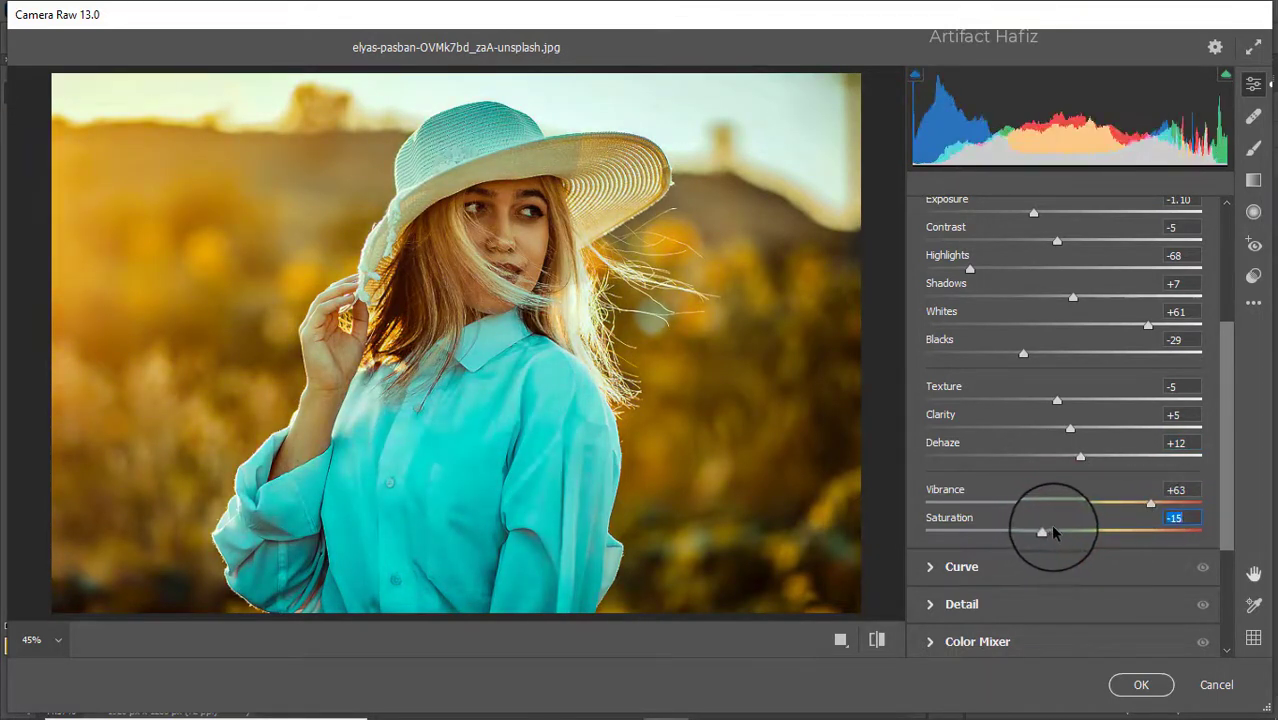
drag(1150, 508, 1135, 506)
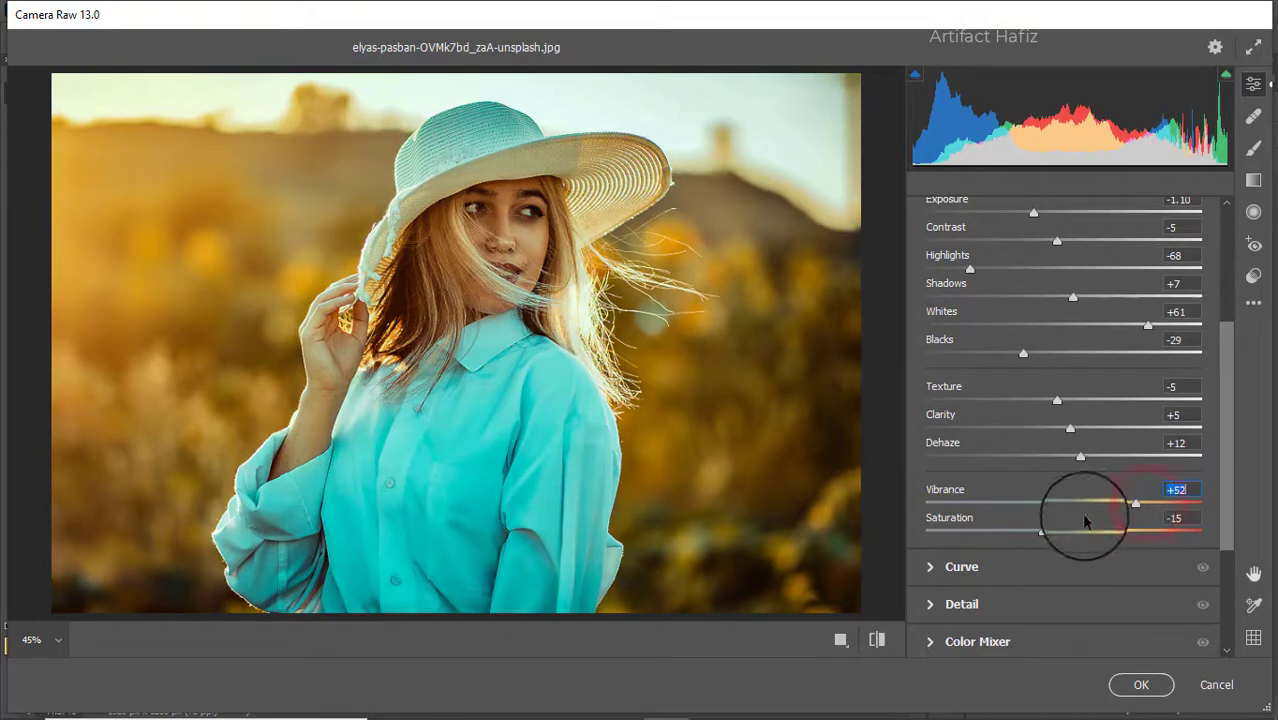
drag(1043, 531, 1049, 531)
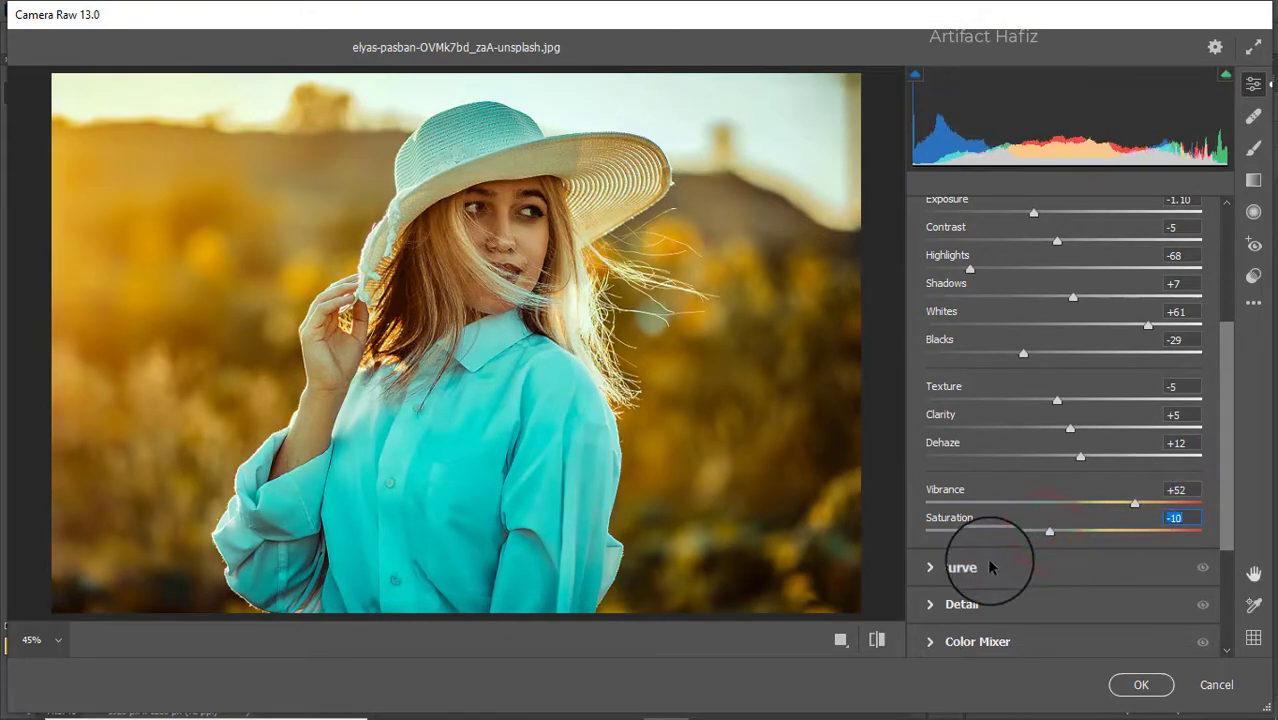
Step: Shape the main point curve with a shadow point at input 68, output 58 and a highlight point at input 200, output 201
click(993, 562)
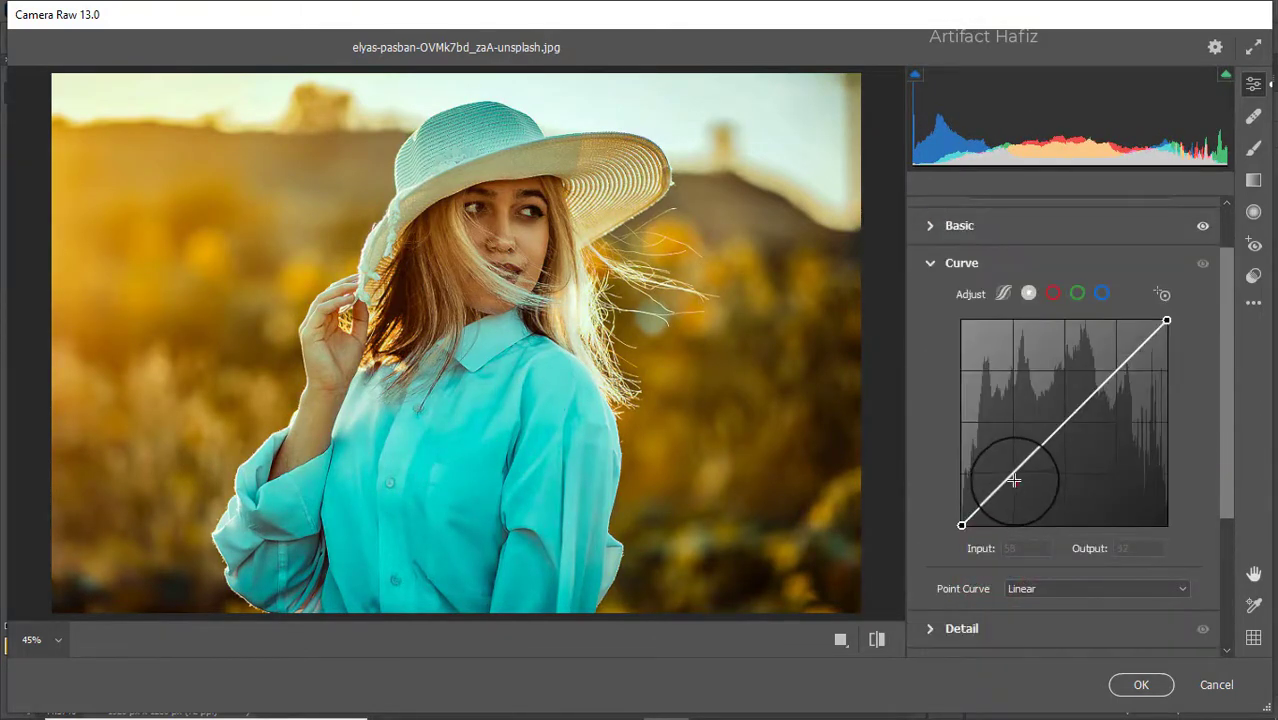
click(1014, 480)
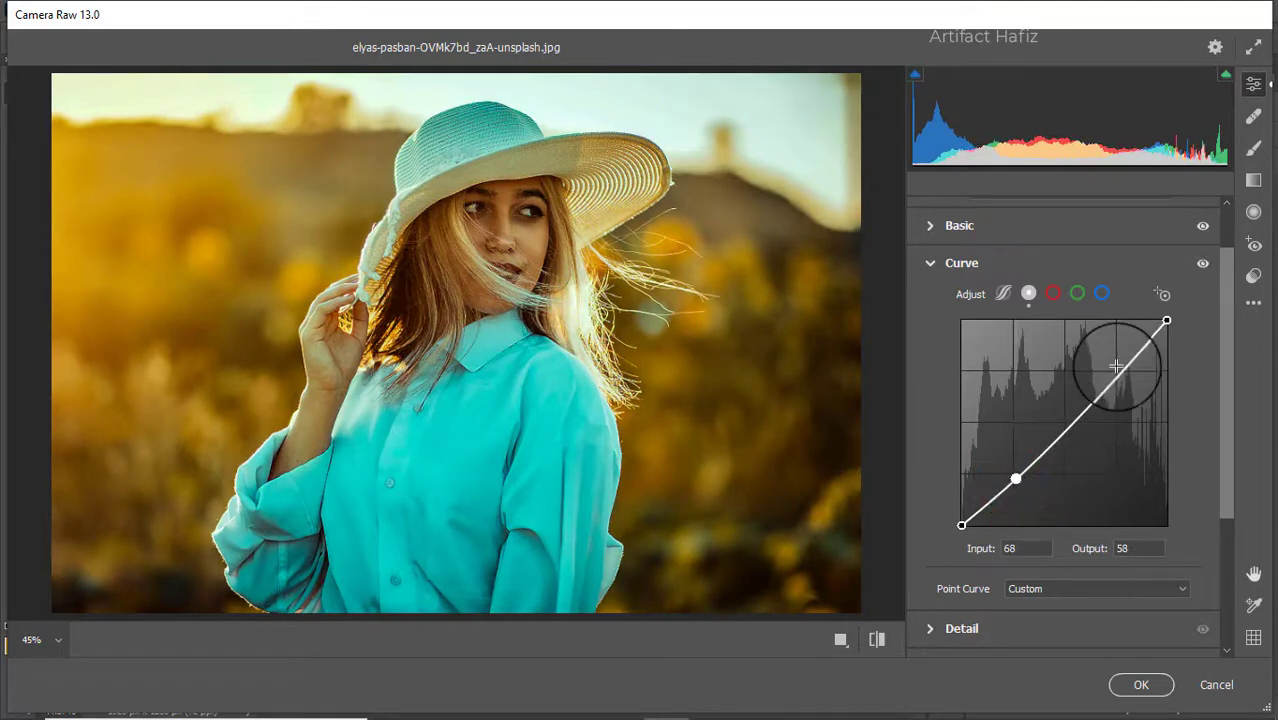
drag(1116, 366, 1122, 364)
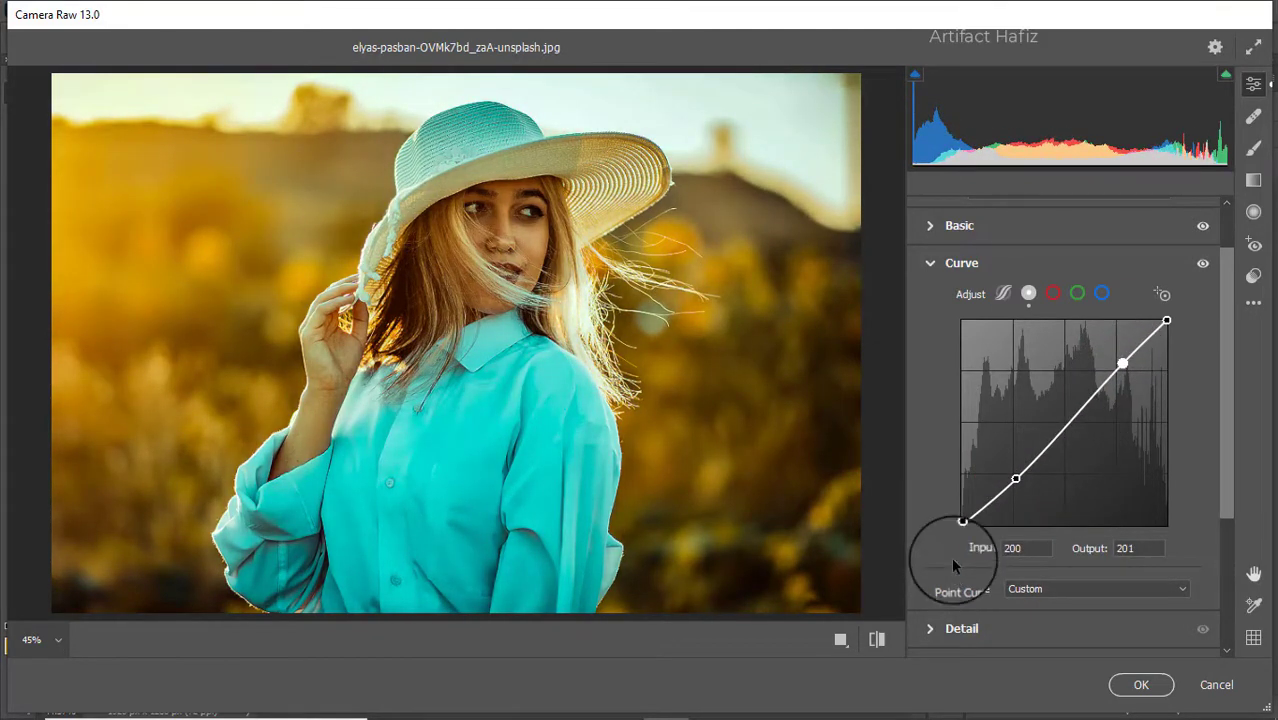
Step: On the blue channel curve, raise the black point slightly and add a point at input 63, output 64
click(1098, 291)
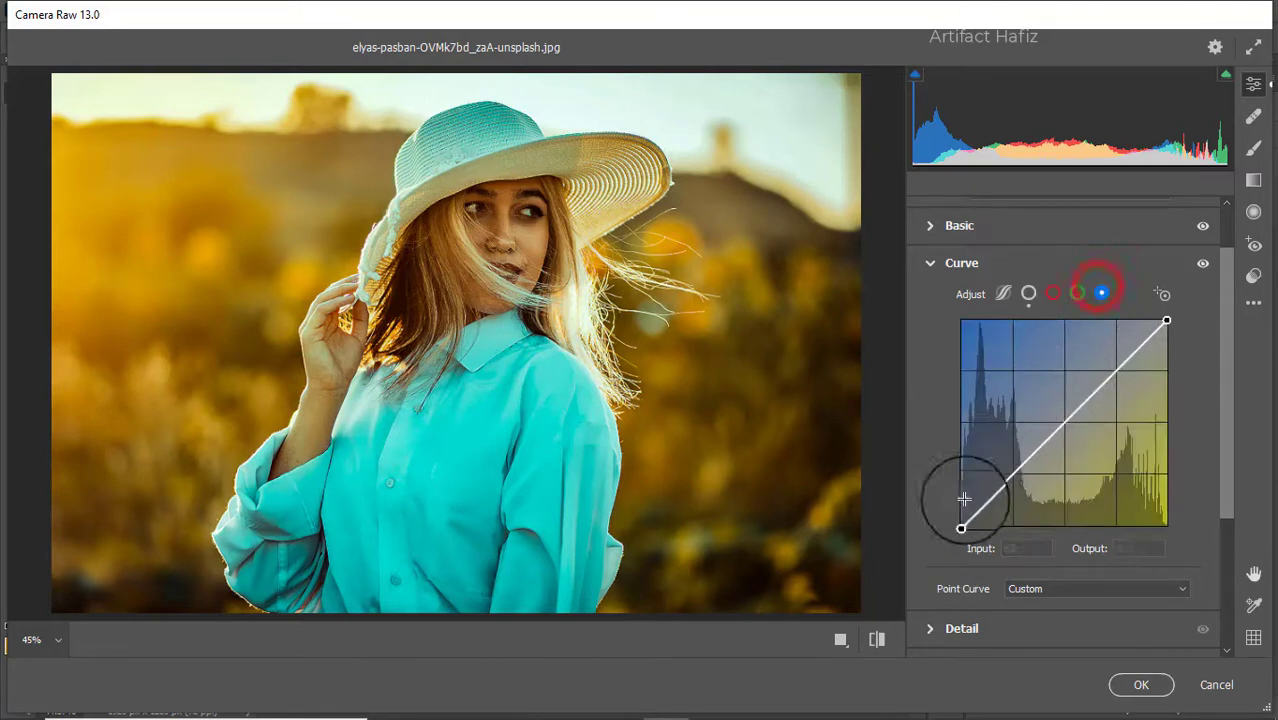
drag(962, 525, 960, 522)
click(1011, 474)
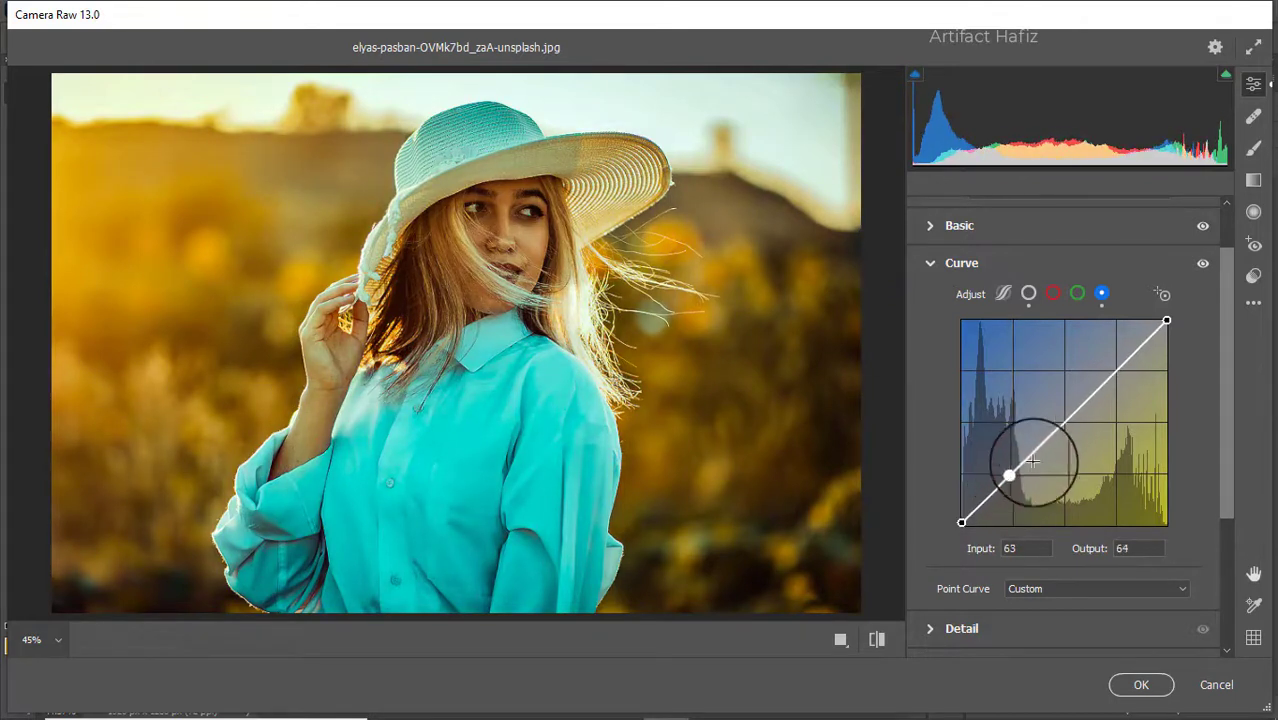
Step: Set Sharpening to 7, Noise Reduction to 14 and Color Noise Reduction to 7 in the Detail adjustments
scroll(1044, 459, down, 3)
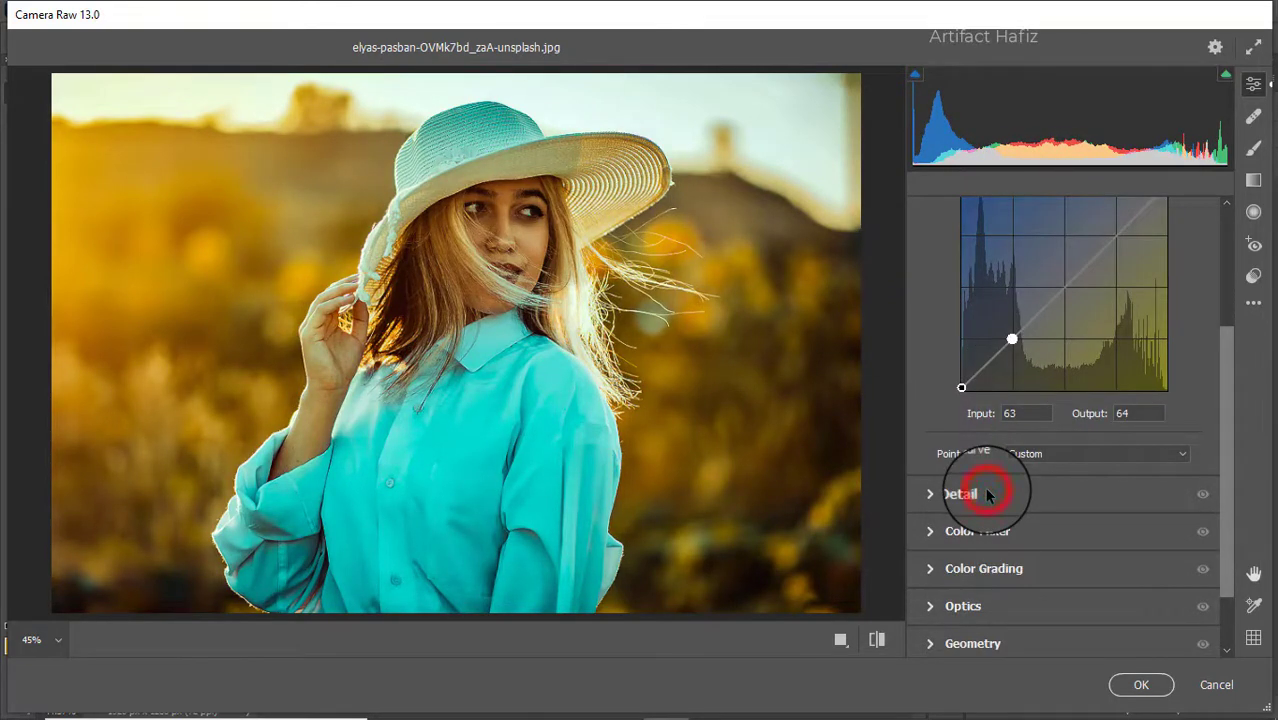
click(987, 494)
drag(946, 413, 948, 486)
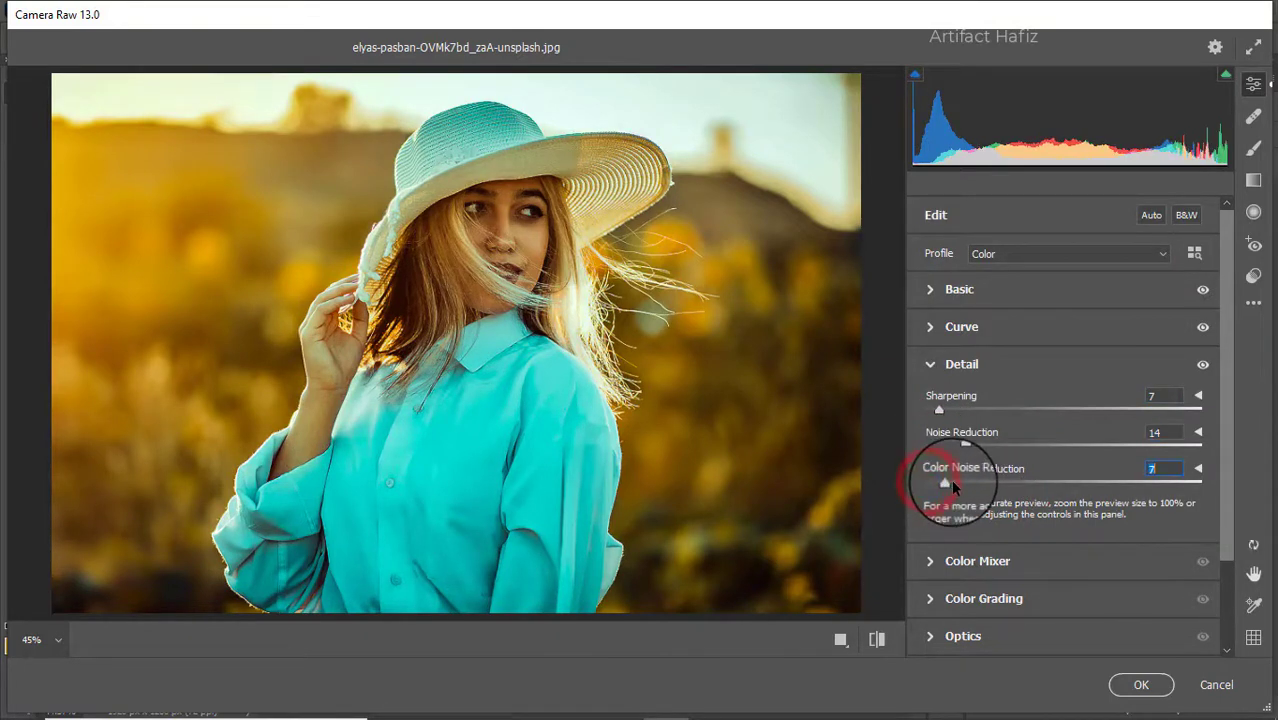
Step: Set the Color Mixer saturation to Reds +39, Yellows -54, Greens -47, Aquas -48 and Blues -80
scroll(985, 473, down, 2)
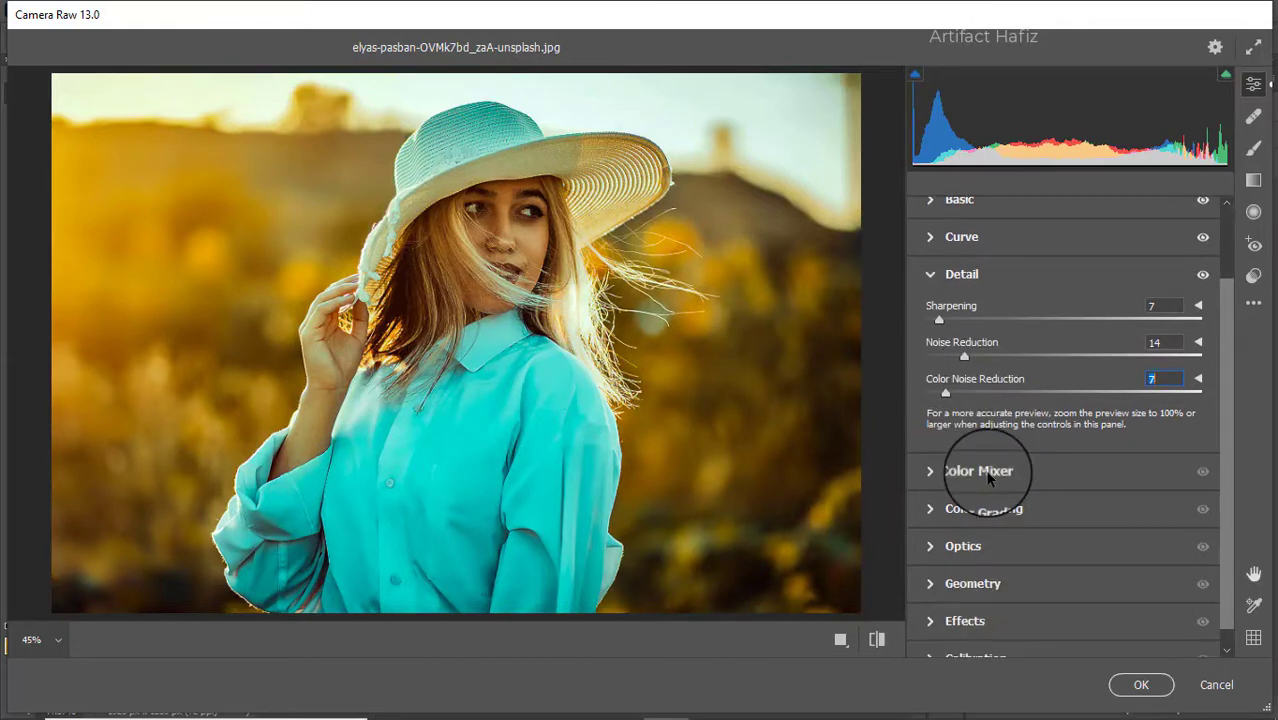
click(987, 476)
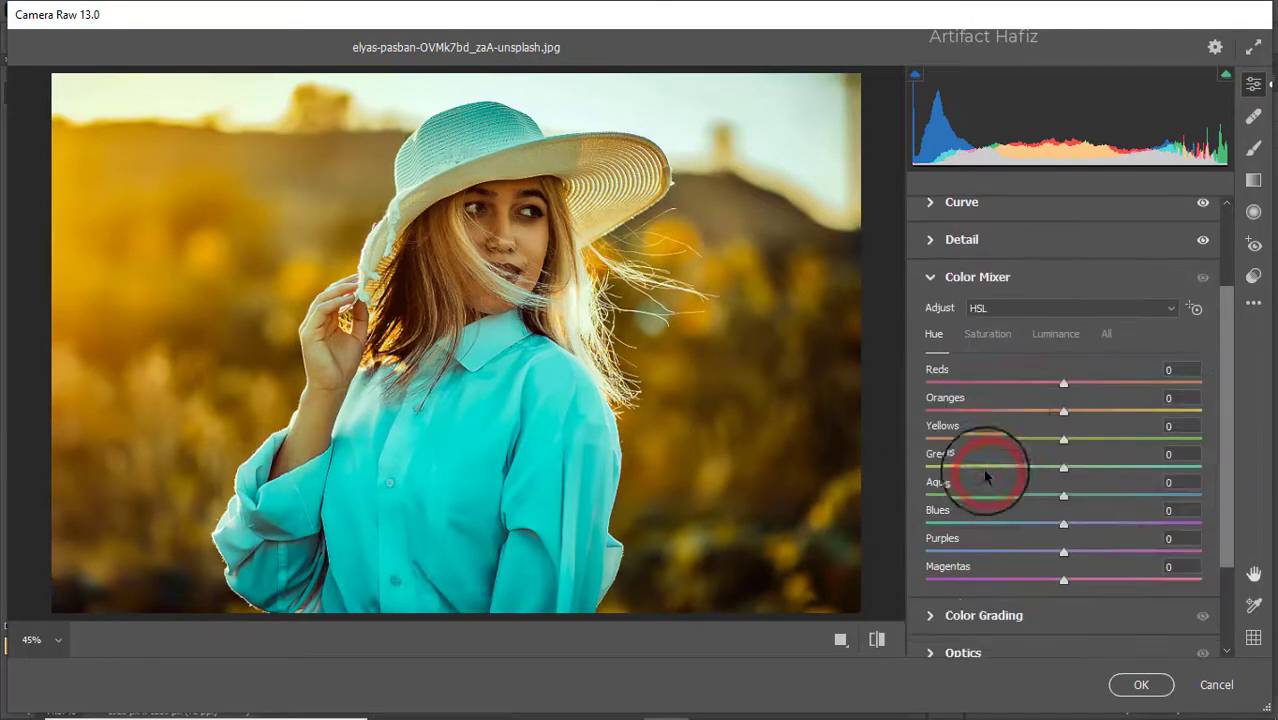
click(1000, 334)
drag(1064, 384, 1017, 388)
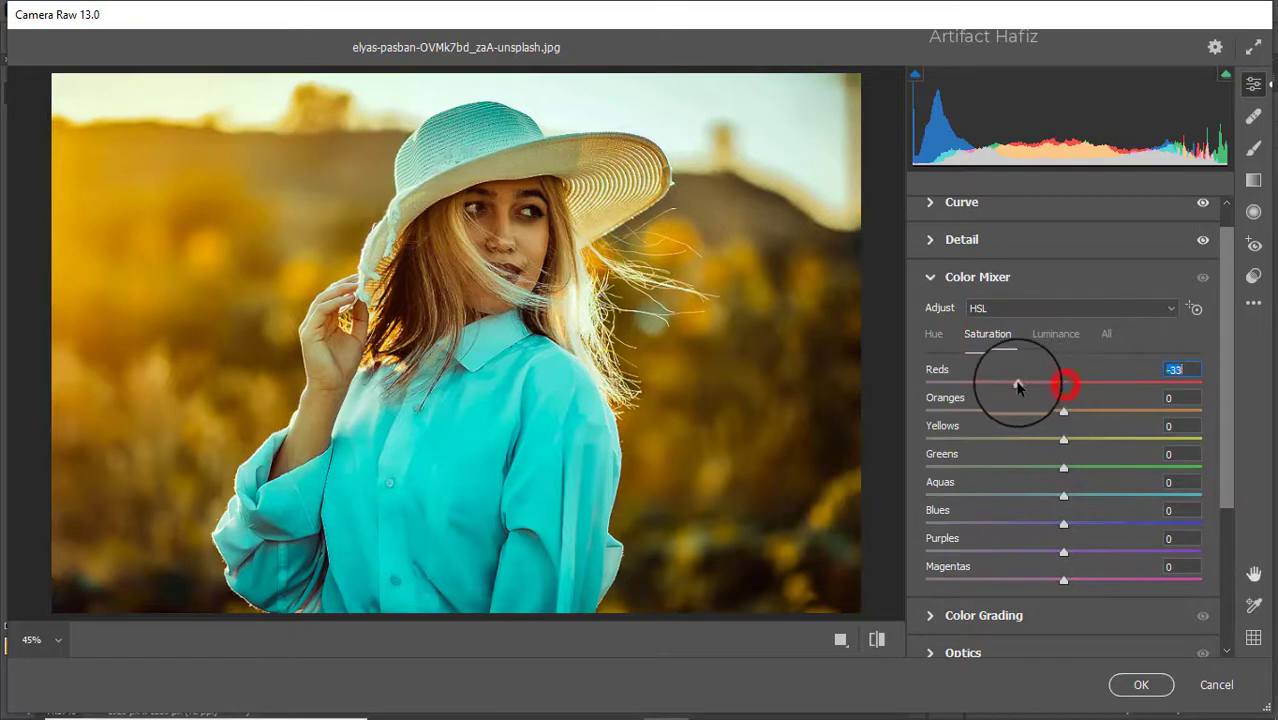
drag(1183, 398, 988, 441)
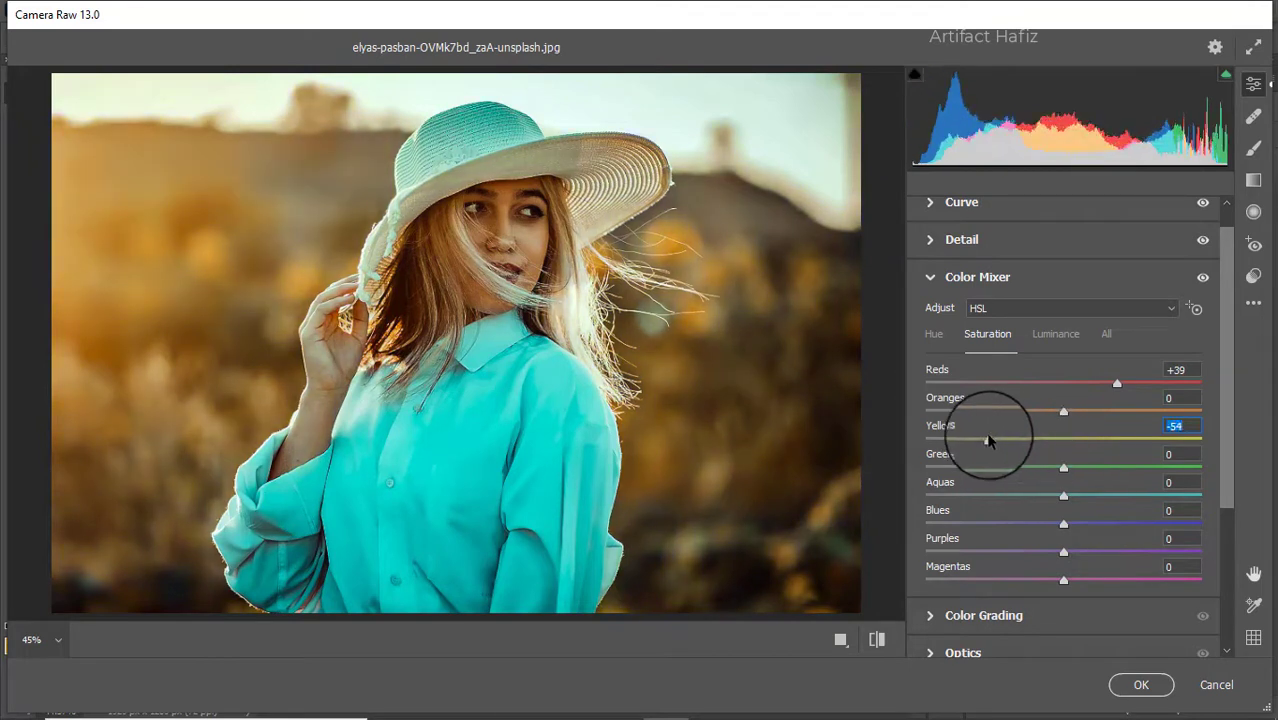
drag(1063, 467, 998, 467)
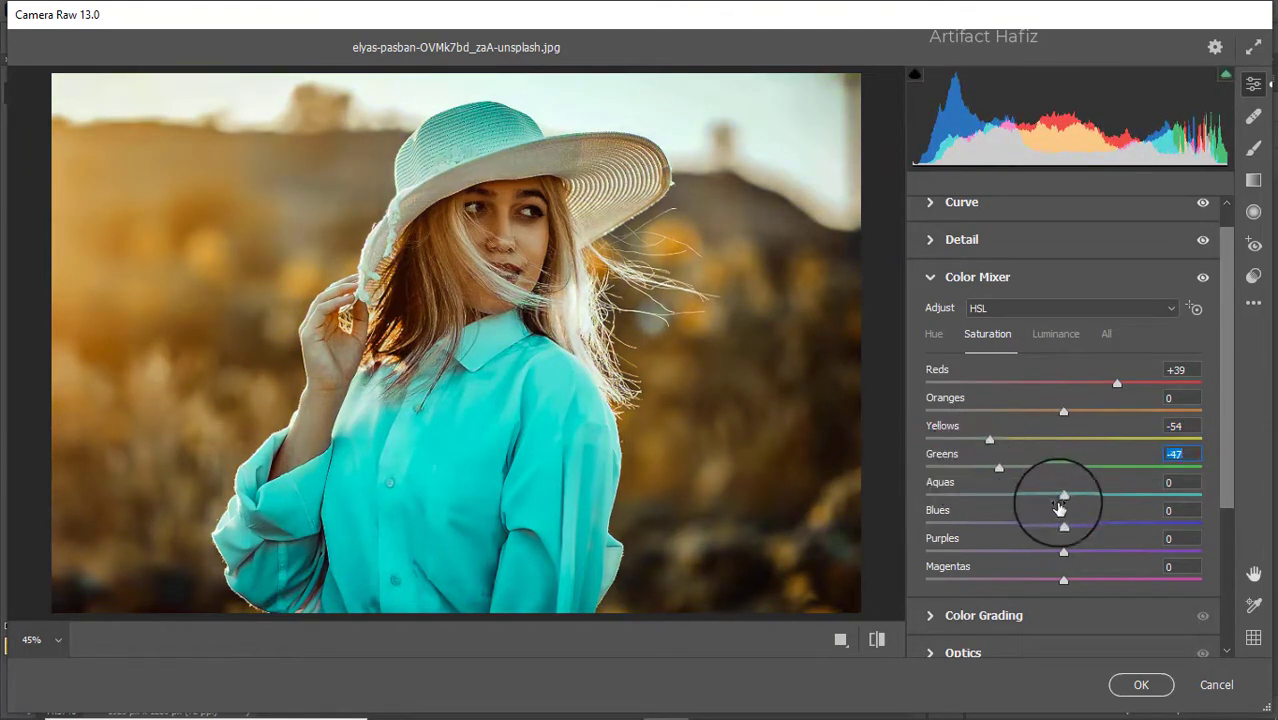
drag(1063, 494, 997, 495)
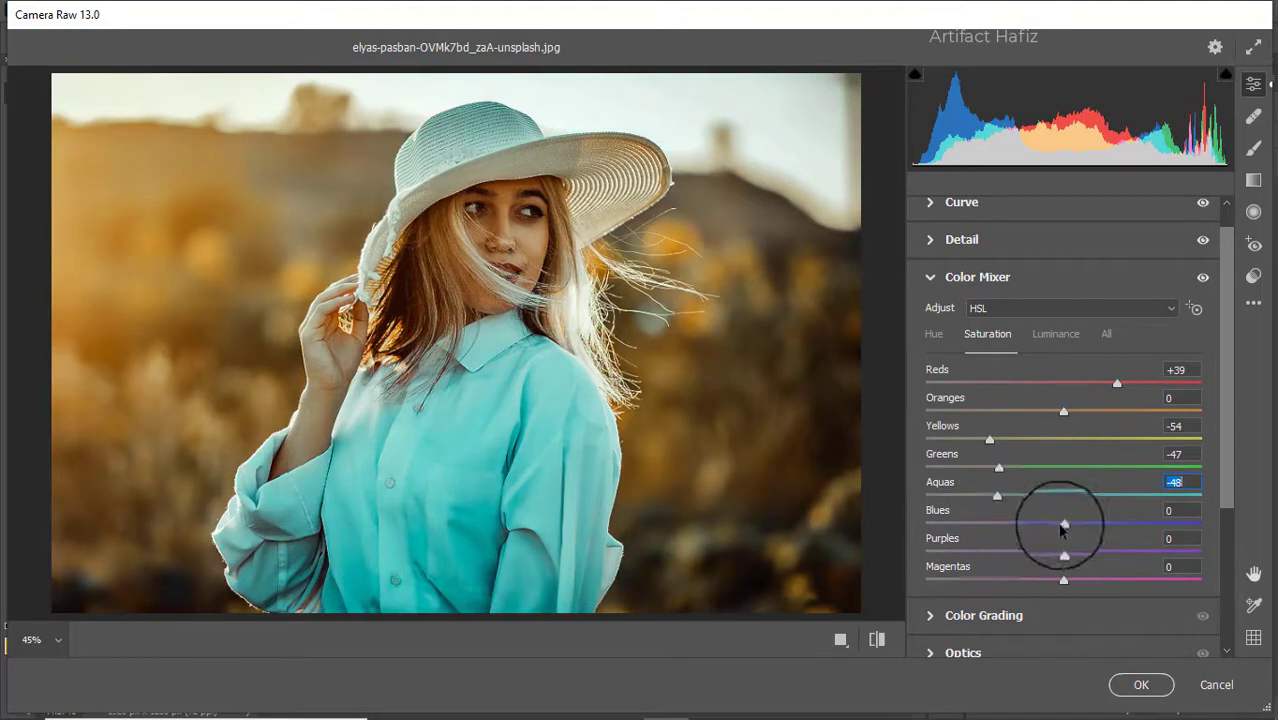
drag(1063, 524, 955, 512)
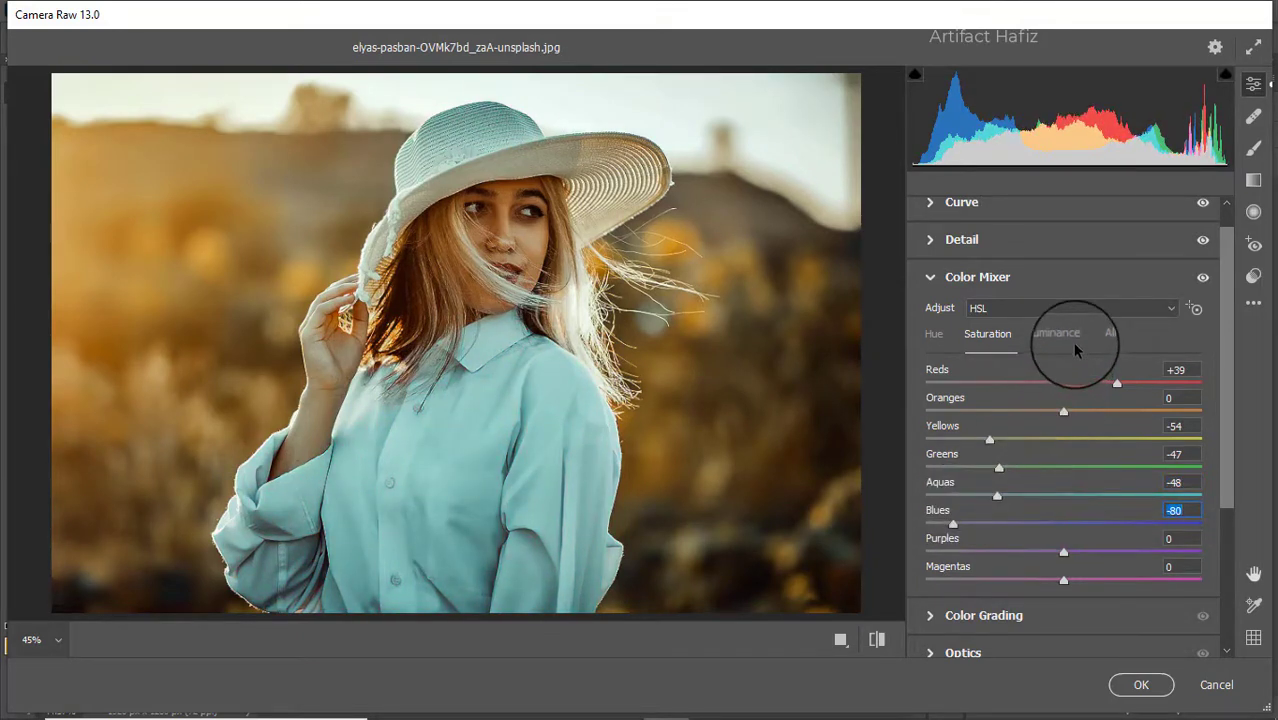
Step: Set Color Mixer luminance to Oranges +2, Yellows -10, Greens -11, Aquas +3, Blues -7, and hue to Aquas -34, Blues -45
click(1056, 334)
drag(1063, 412, 1070, 500)
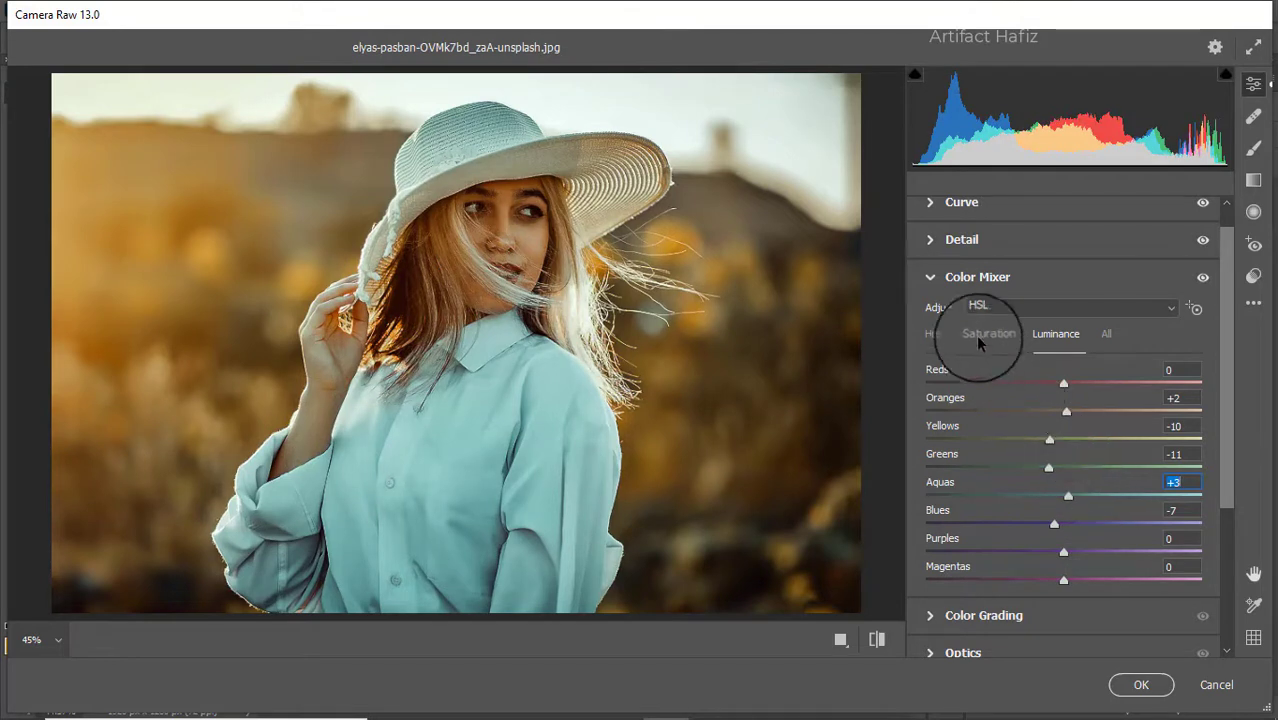
click(934, 336)
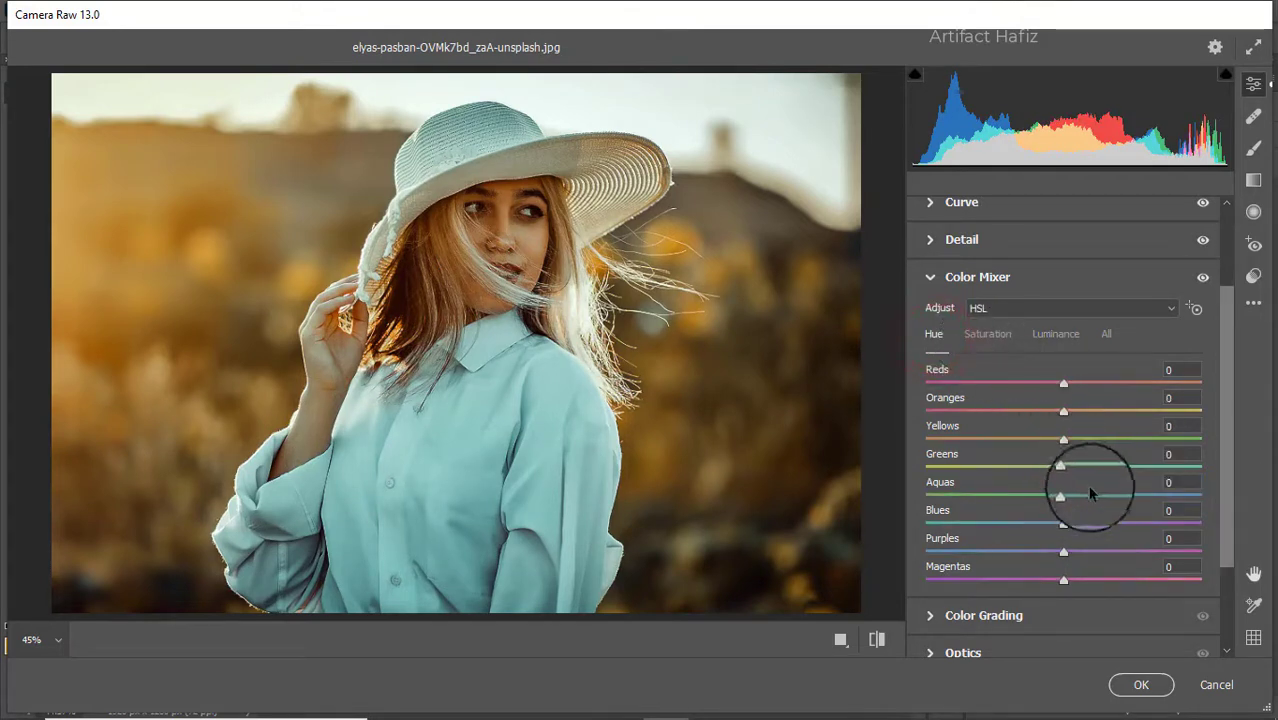
drag(1064, 492, 1002, 526)
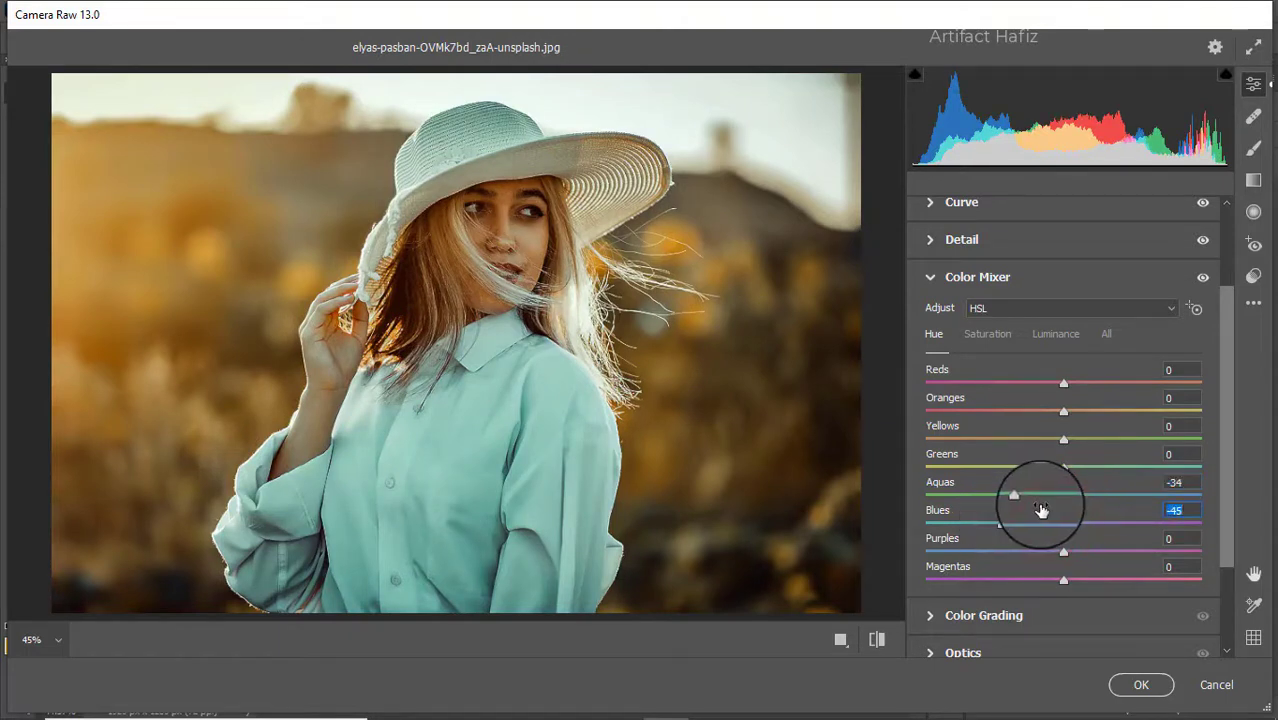
Step: Color-grade the photo by tinting the shadows slightly blue and the highlights slightly green
scroll(1042, 497, down, 3)
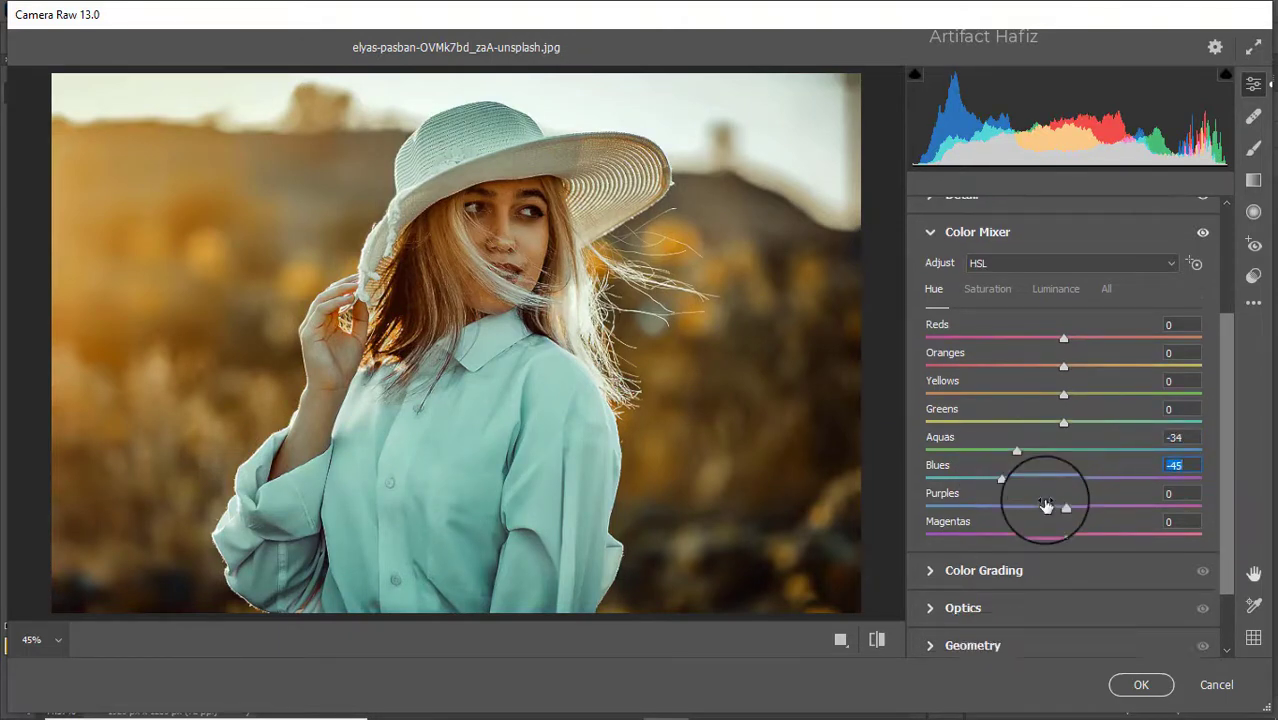
click(983, 525)
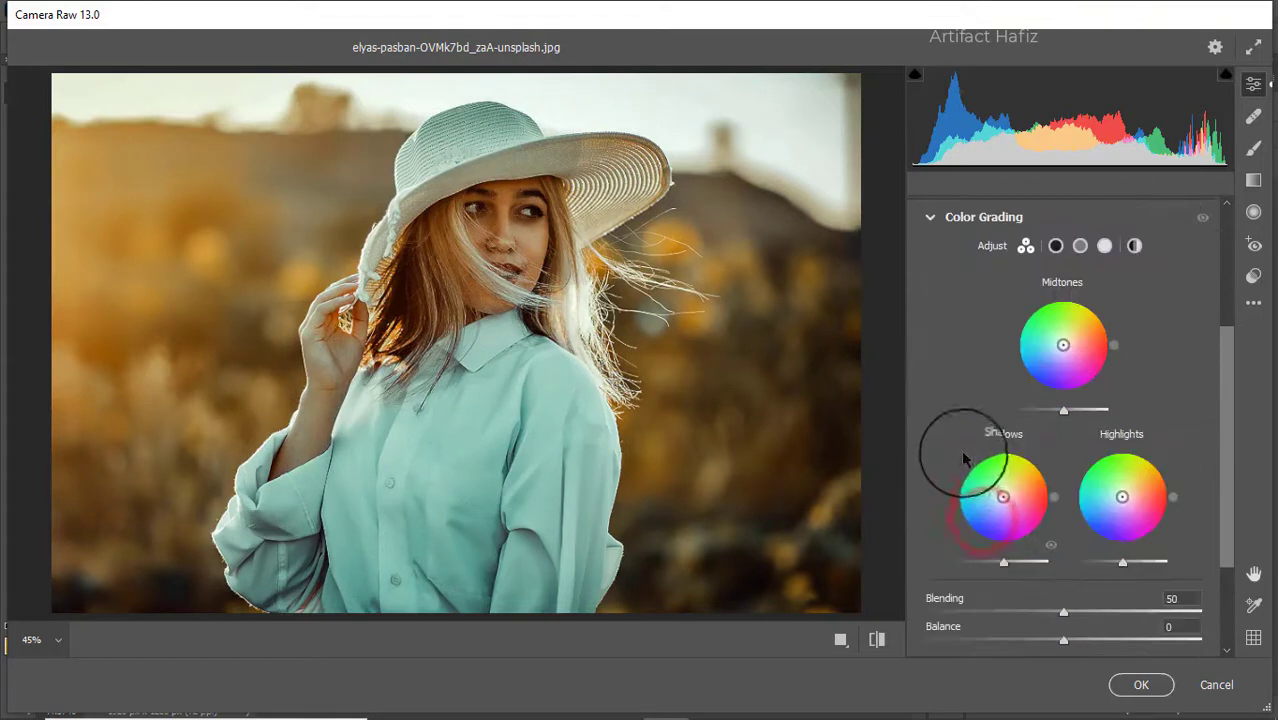
drag(1000, 497, 954, 487)
mouse_move(941, 552)
mouse_down()
mouse_move(1008, 410)
mouse_move(960, 462)
mouse_move(950, 580)
mouse_move(943, 516)
mouse_up()
mouse_move(1122, 500)
mouse_down()
mouse_move(1130, 440)
mouse_move(1013, 502)
mouse_move(1061, 465)
mouse_move(1235, 459)
mouse_move(1010, 466)
mouse_move(1152, 410)
mouse_move(1097, 418)
mouse_up()
Step: Lower the vignetting slightly in the Effects adjustments to darken the photo's edges
scroll(1117, 409, down, 3)
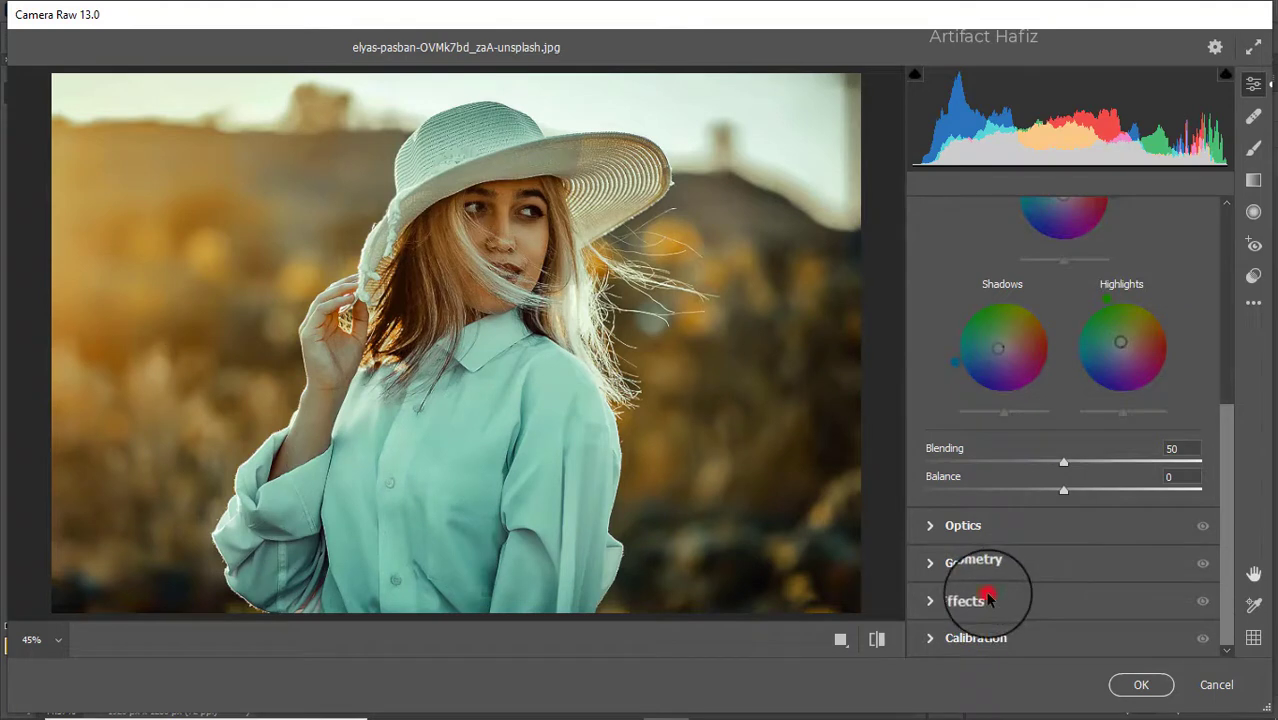
click(966, 600)
drag(1063, 449, 1052, 452)
Step: Calibrate the primary saturations to Red -12, Green +49 and Blue -11
click(968, 640)
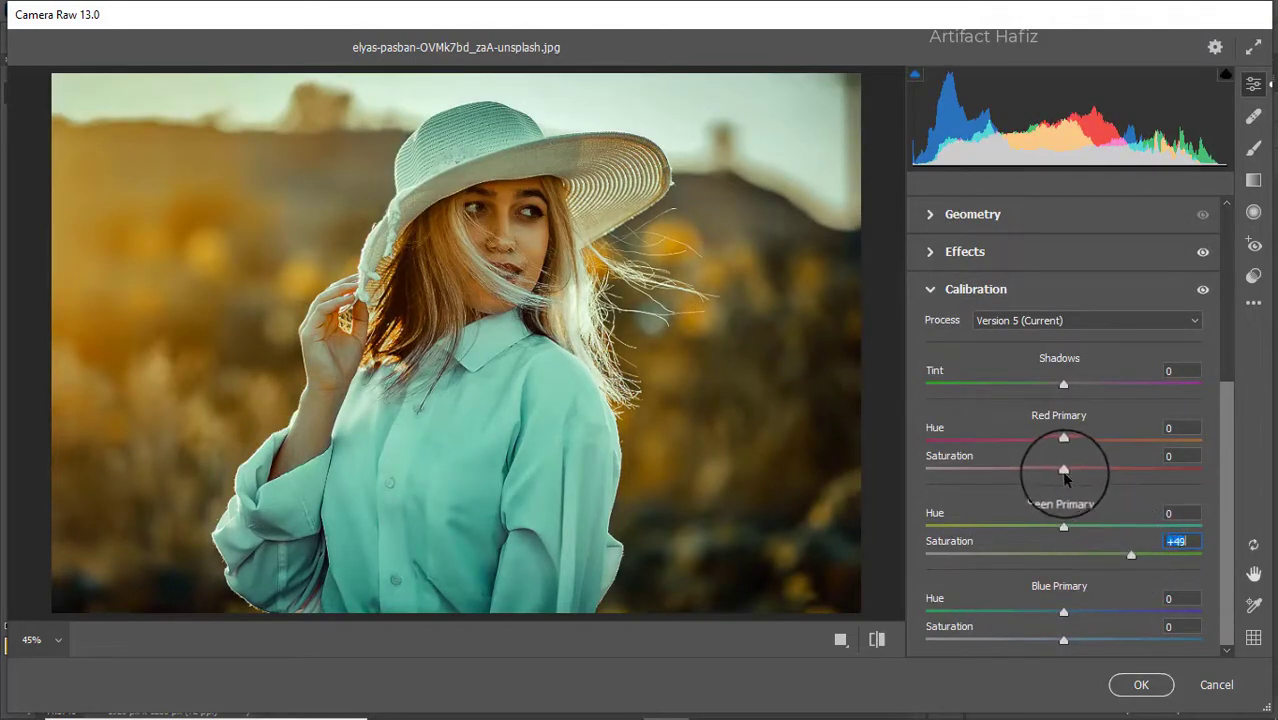
drag(1063, 469, 1047, 469)
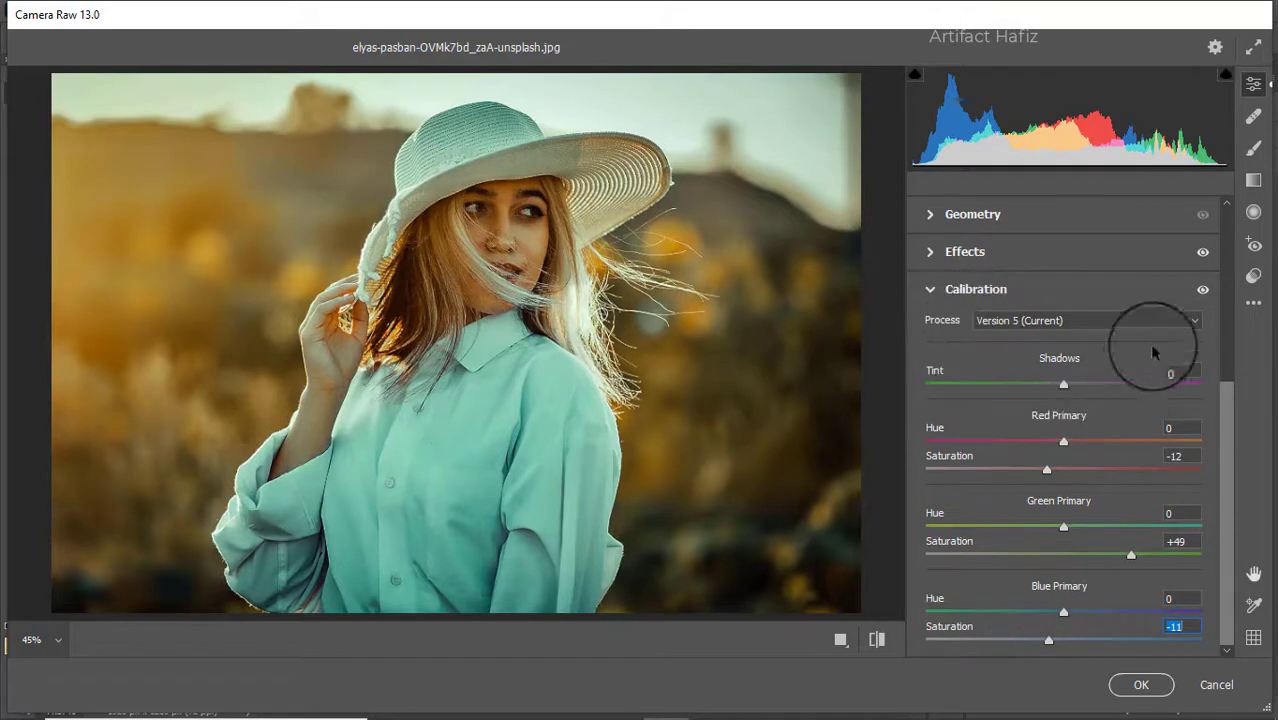
Step: Add a circular radial filter over the blurred background in the photo's upper-left corner
click(1254, 212)
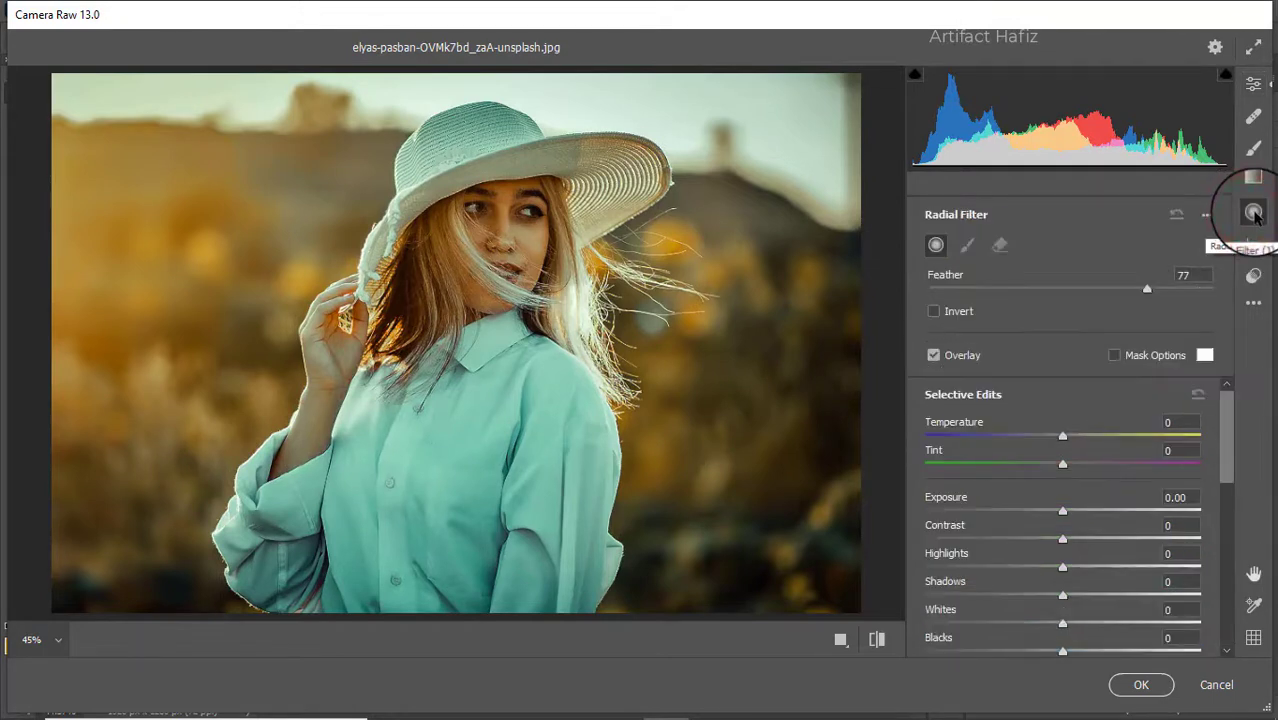
mouse_move(266, 205)
mouse_down()
mouse_move(328, 302)
mouse_move(340, 292)
mouse_up()
drag(265, 367, 280, 300)
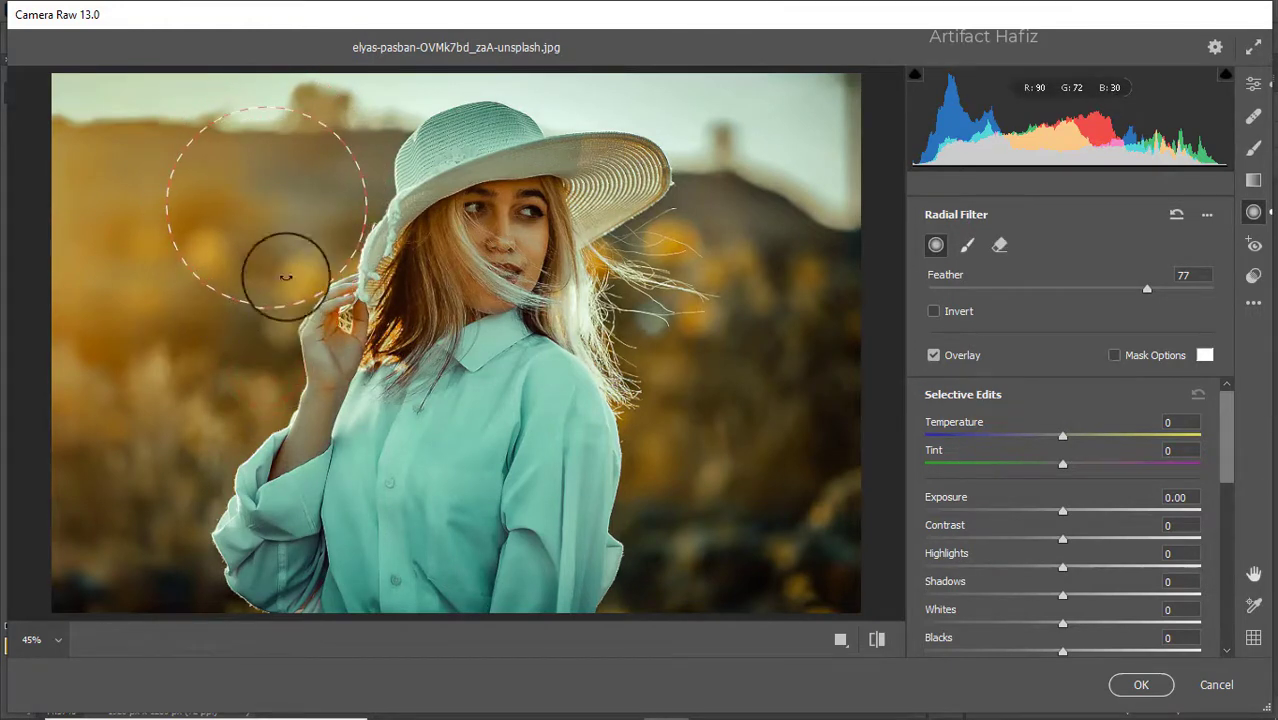
drag(270, 215, 121, 193)
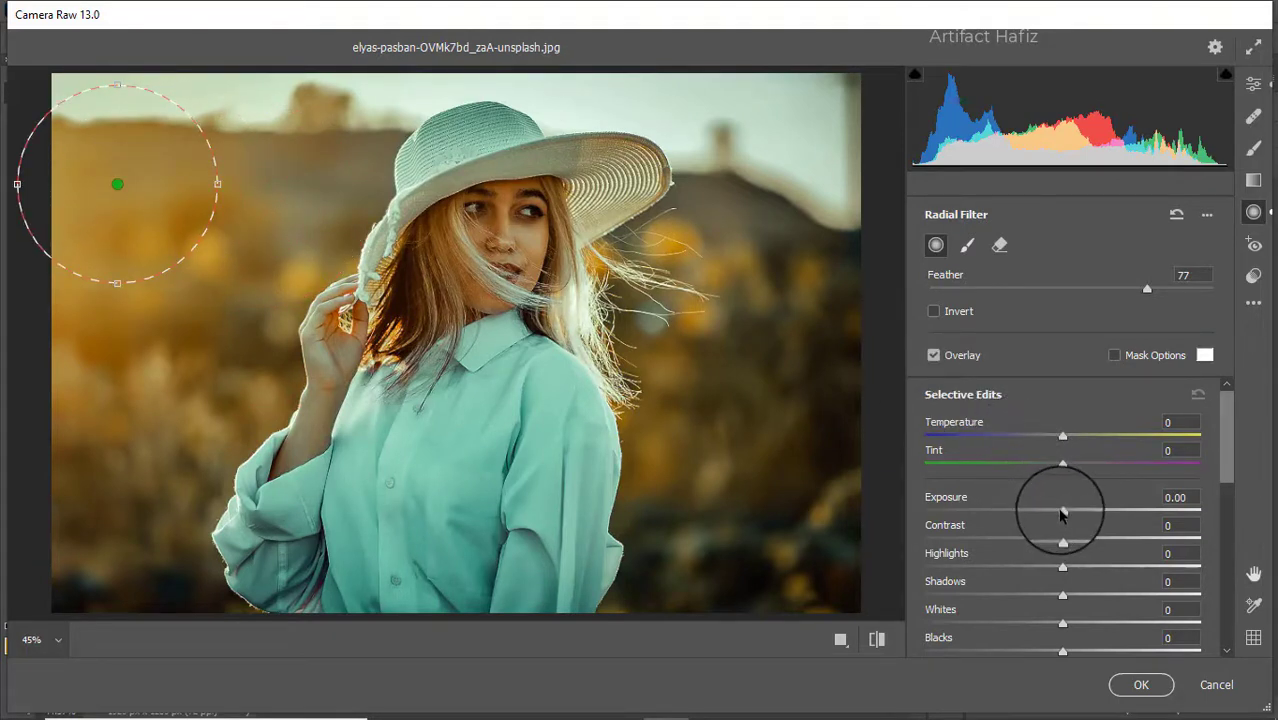
Step: Set the radial filter's feather to 57 and its exposure to +0.95
mouse_move(1063, 512)
mouse_down()
mouse_move(1164, 506)
mouse_move(1086, 512)
mouse_up()
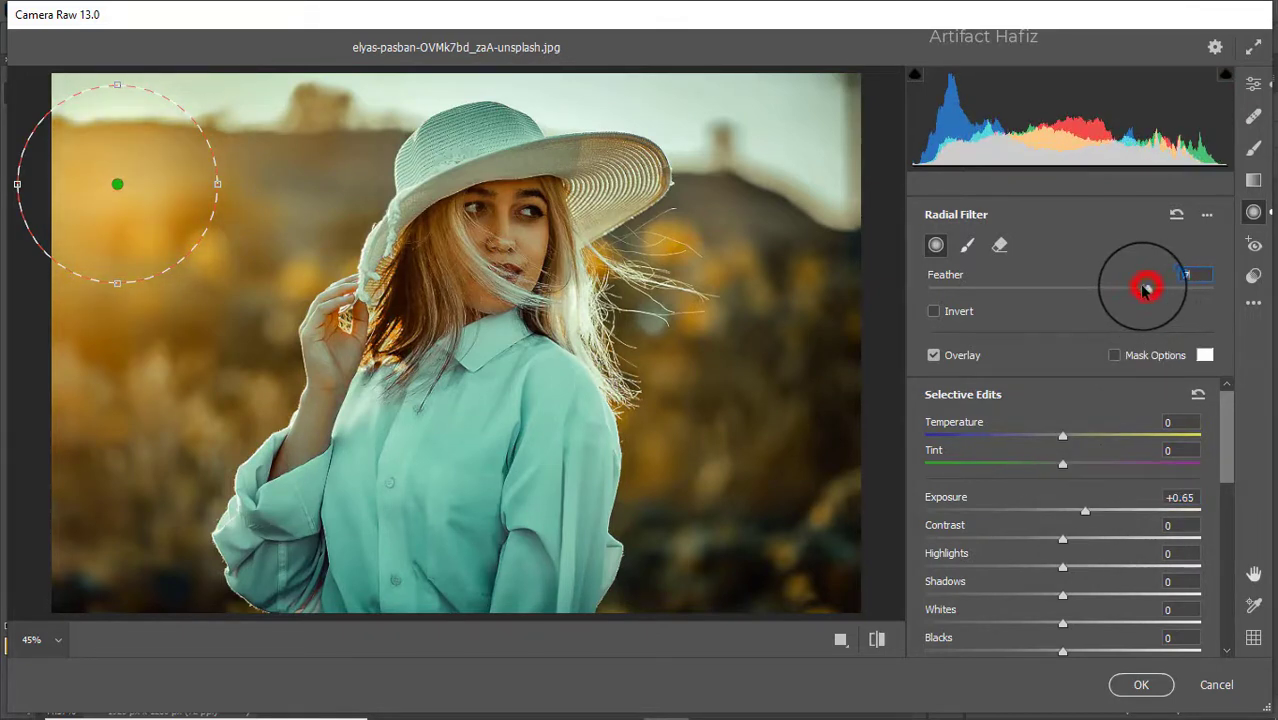
drag(1146, 289, 1087, 326)
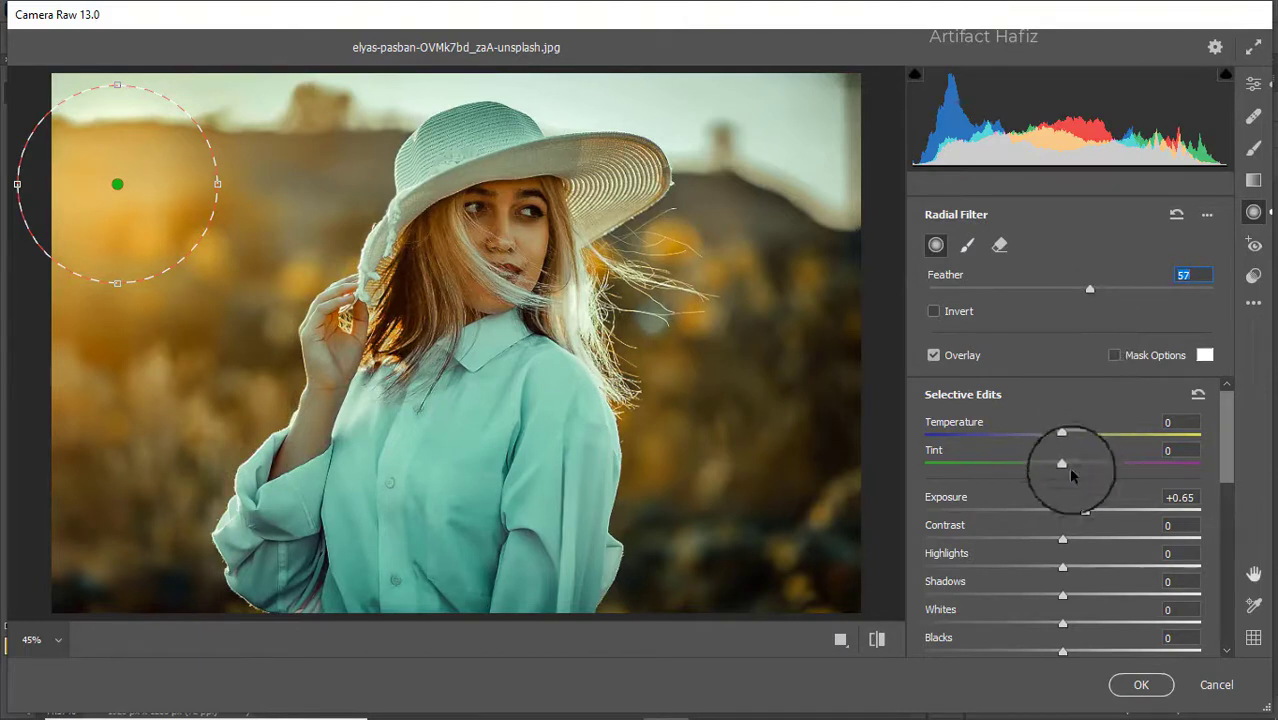
mouse_move(1082, 513)
mouse_down()
mouse_move(1121, 509)
mouse_move(1070, 513)
mouse_move(1096, 512)
mouse_up()
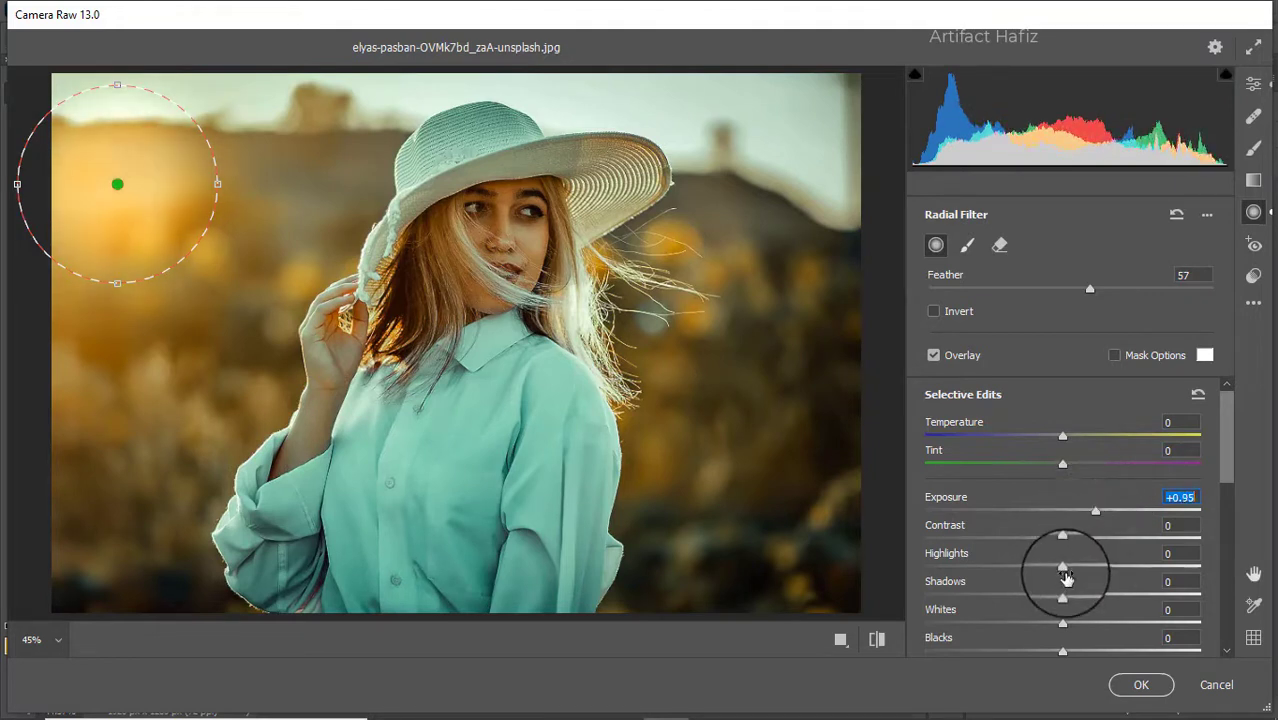
Step: Enlarge the radial filter and shift it toward the woman so it spans the hat and face, with exposure at +1.15
drag(215, 186, 328, 244)
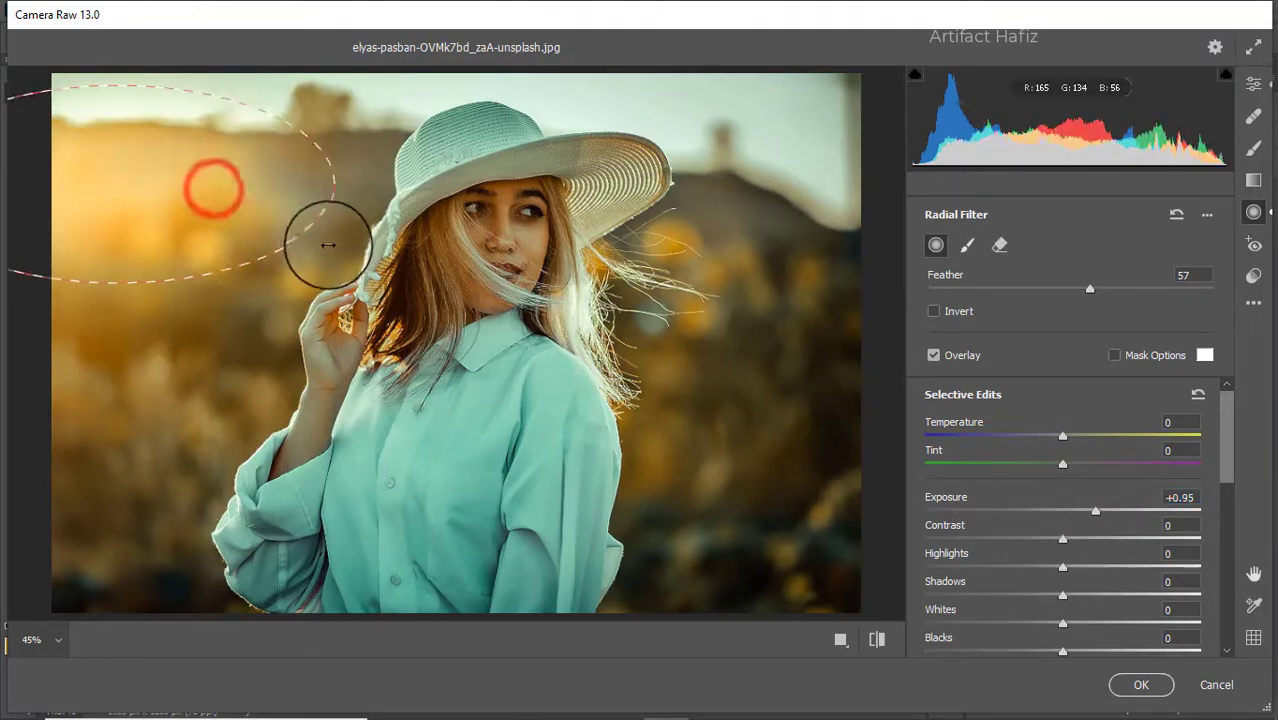
drag(112, 285, 126, 373)
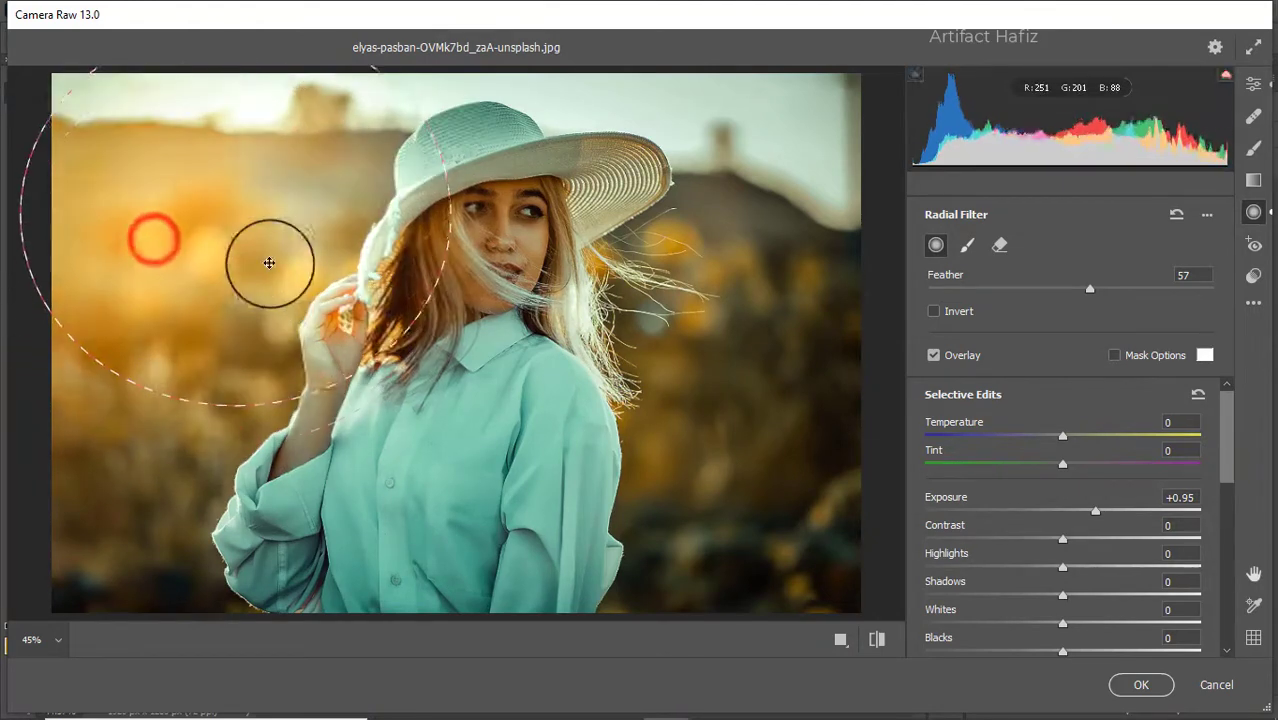
drag(187, 274, 275, 291)
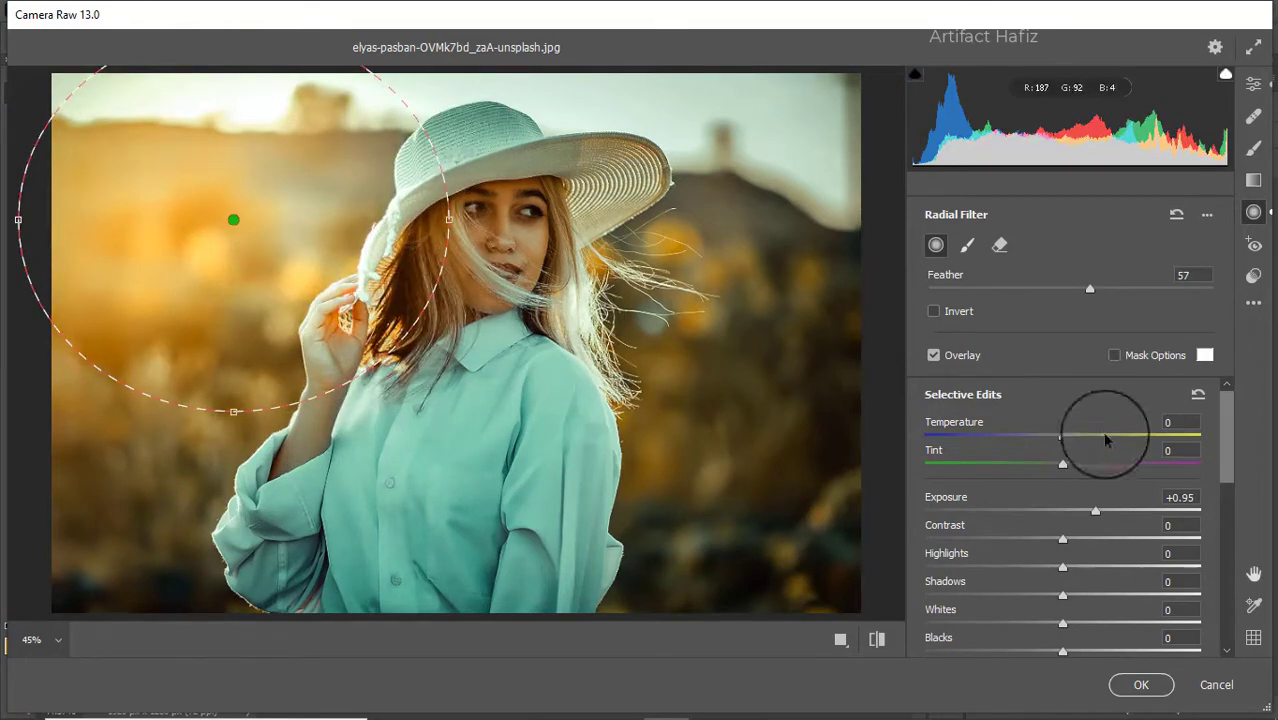
mouse_move(1096, 510)
mouse_down()
mouse_move(1133, 515)
mouse_move(1088, 512)
mouse_move(1103, 515)
mouse_up()
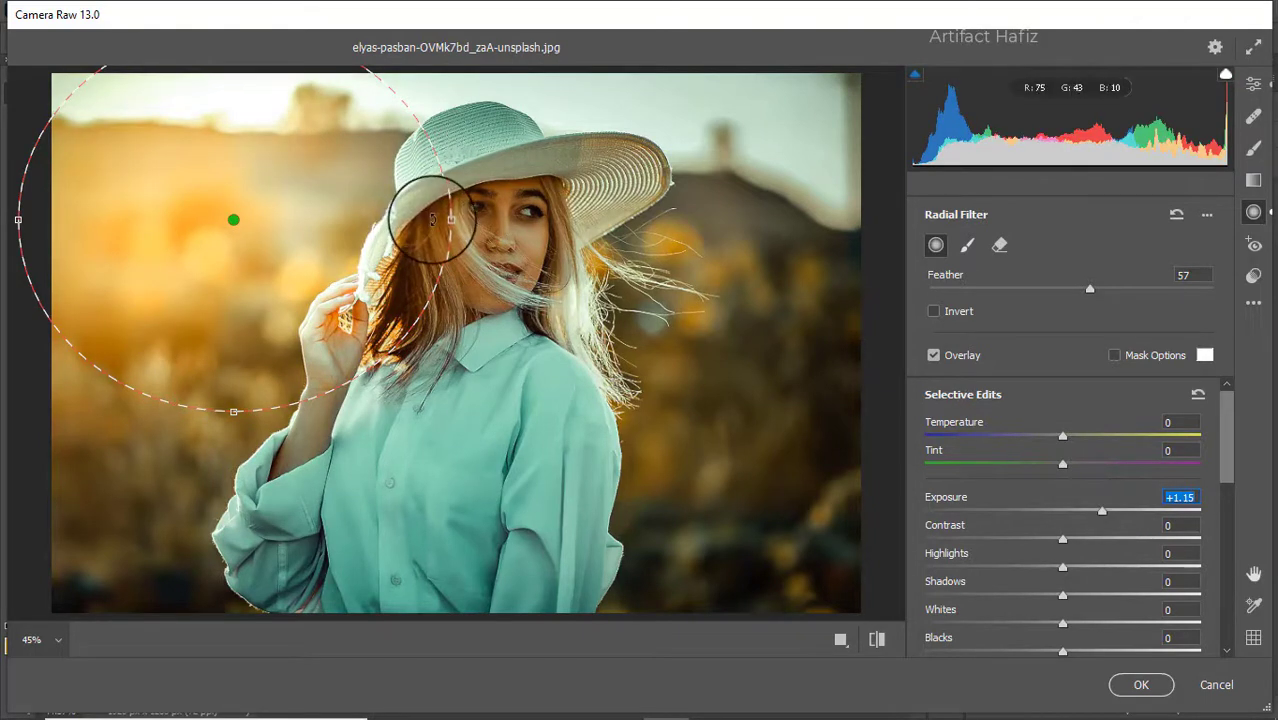
drag(460, 226, 583, 260)
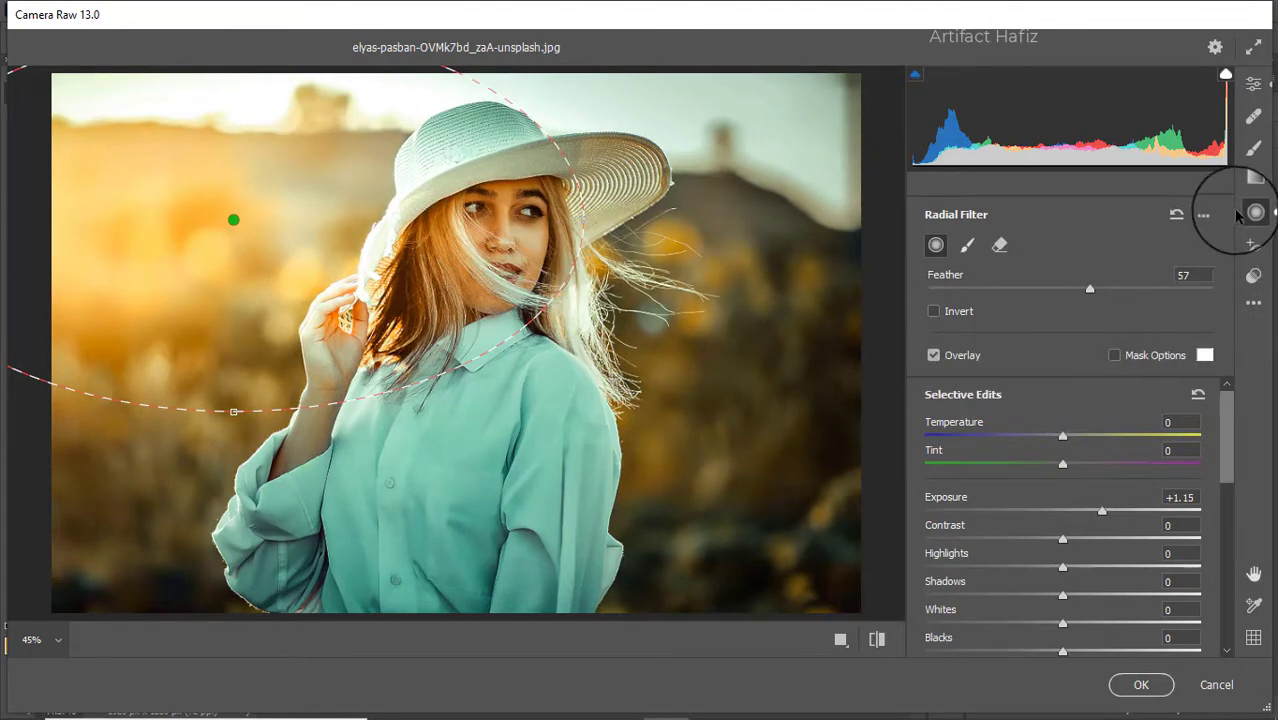
Step: Add a graduated filter from the photo's top edge down to the woman's chin and set its exposure to -0.45
click(1254, 179)
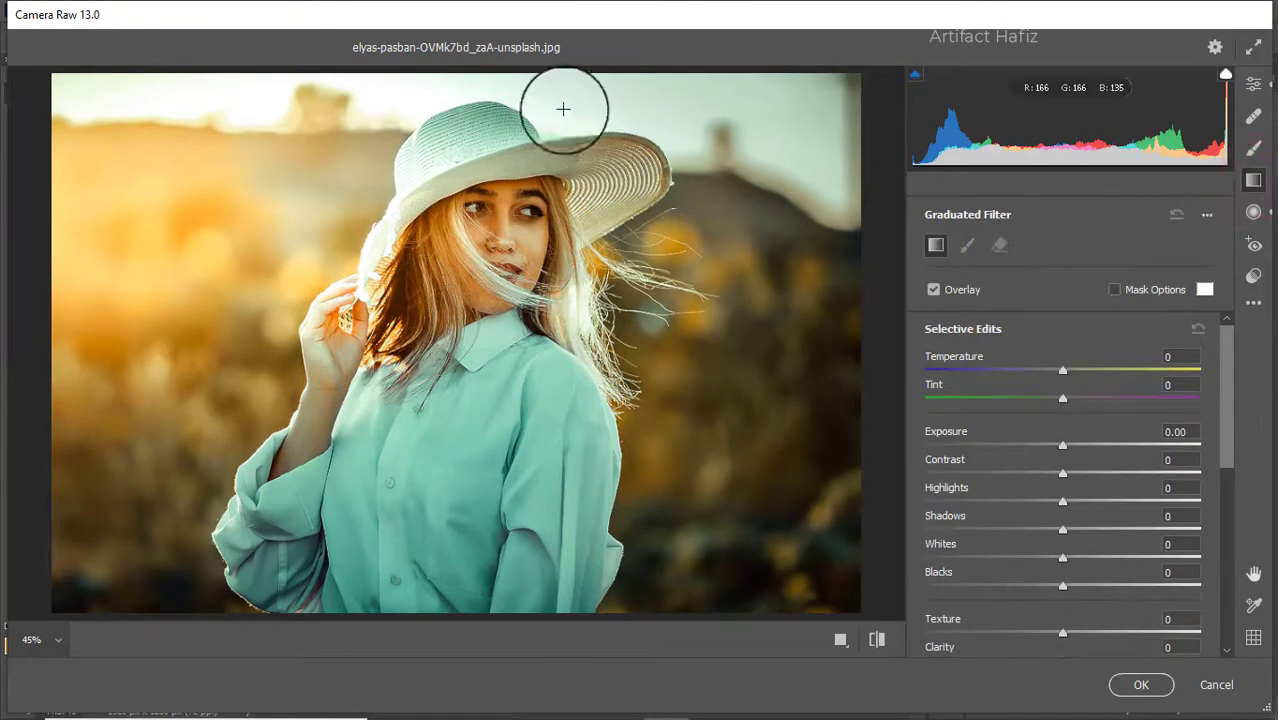
drag(566, 74, 537, 288)
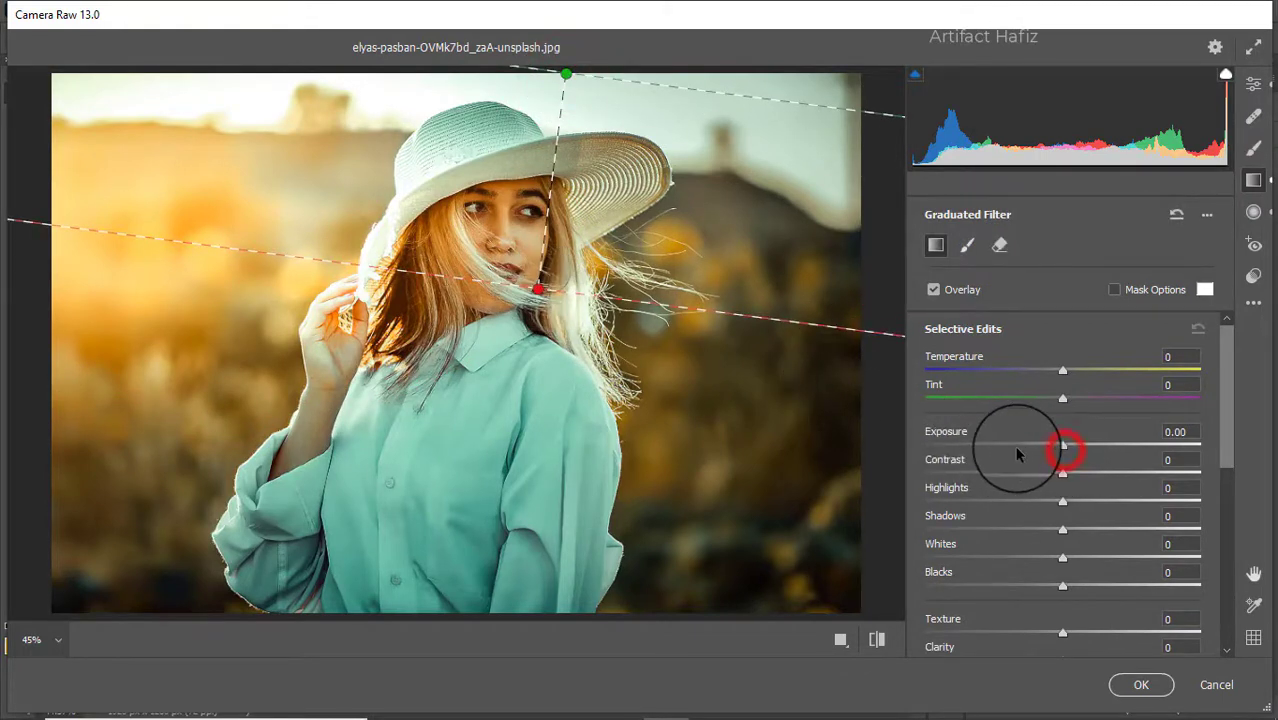
mouse_move(1062, 447)
mouse_down()
mouse_move(996, 443)
mouse_move(1043, 447)
mouse_up()
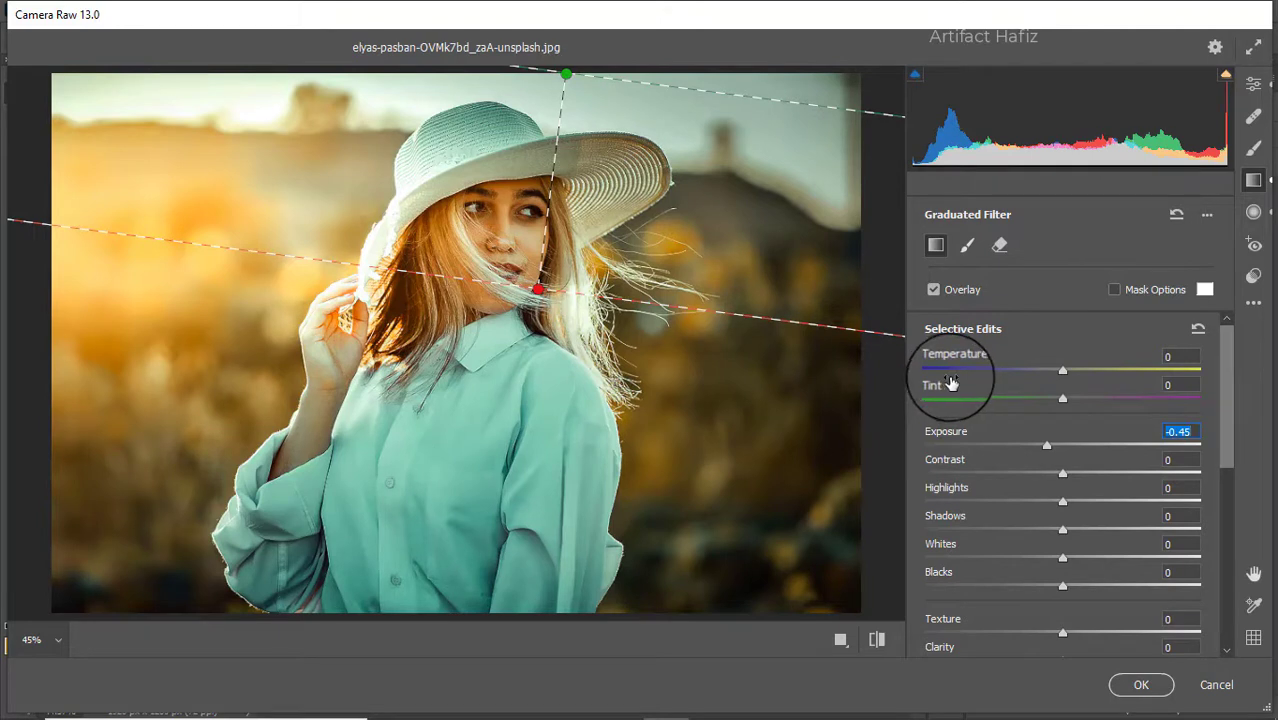
Step: Set Blacks to +10 in the Basic adjustments of the whole photo
click(1253, 84)
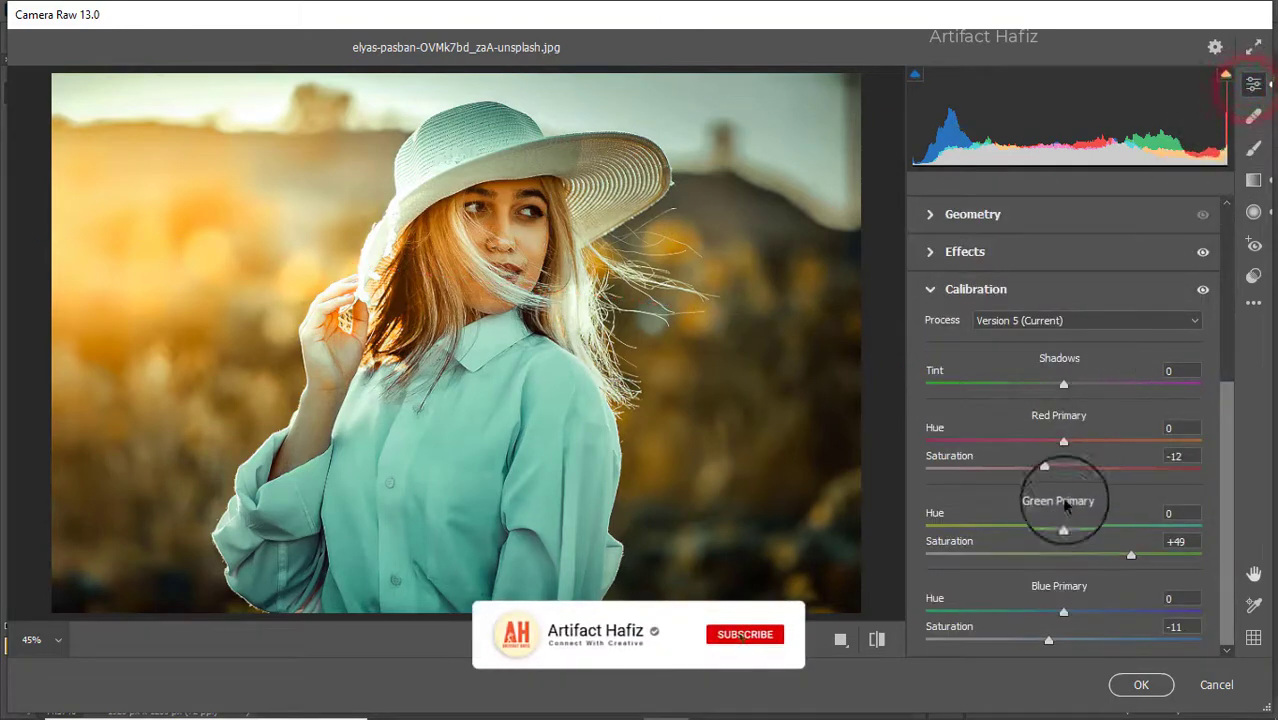
scroll(1058, 503, up, 5)
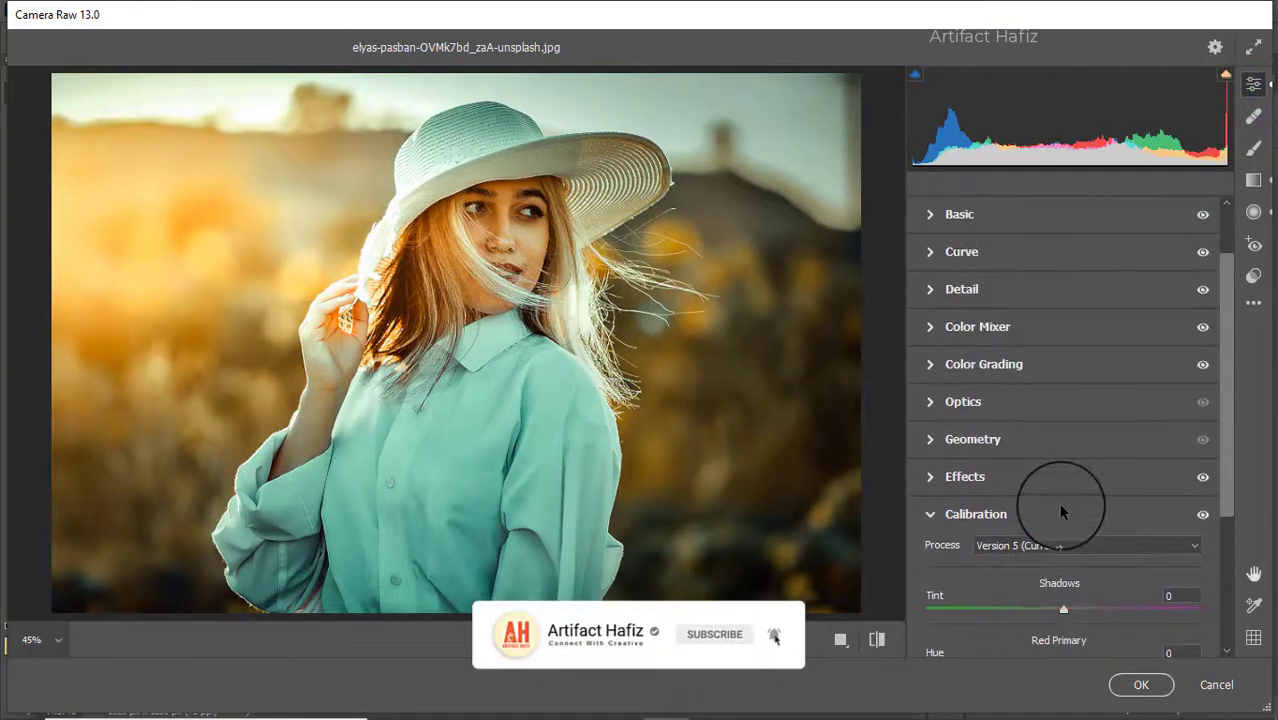
scroll(952, 260, up, 2)
click(957, 291)
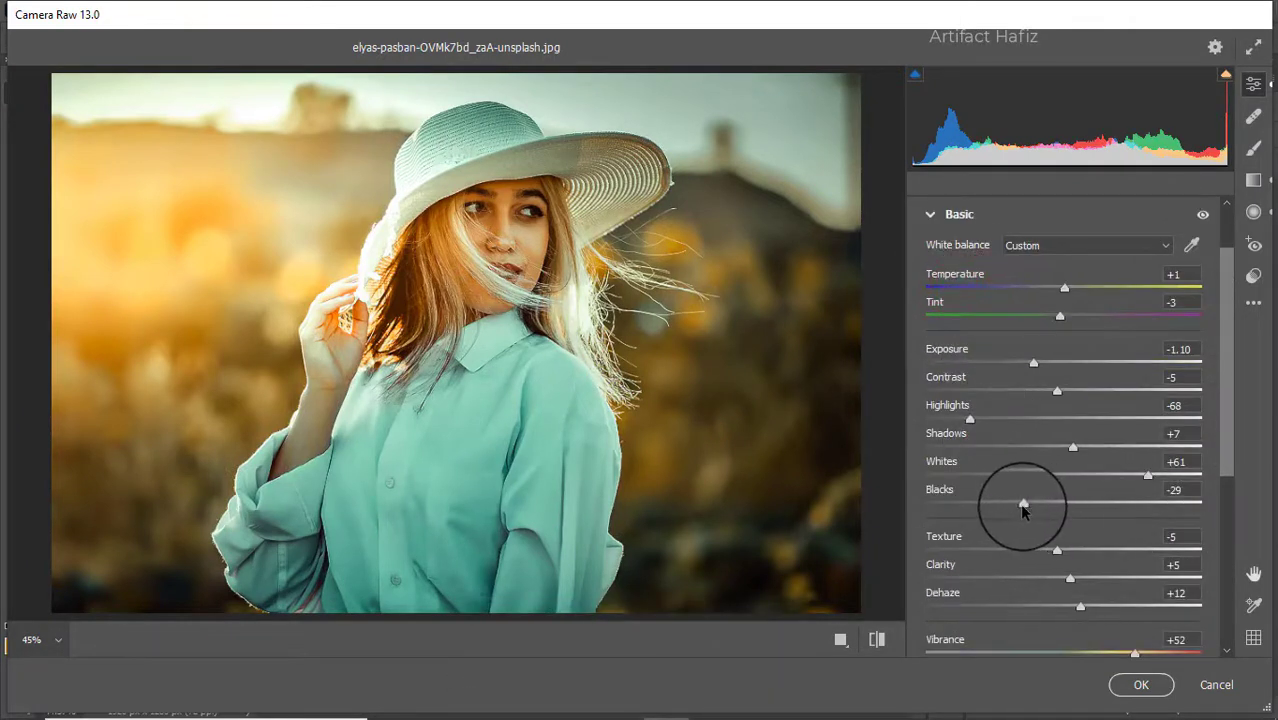
drag(1027, 507, 1072, 506)
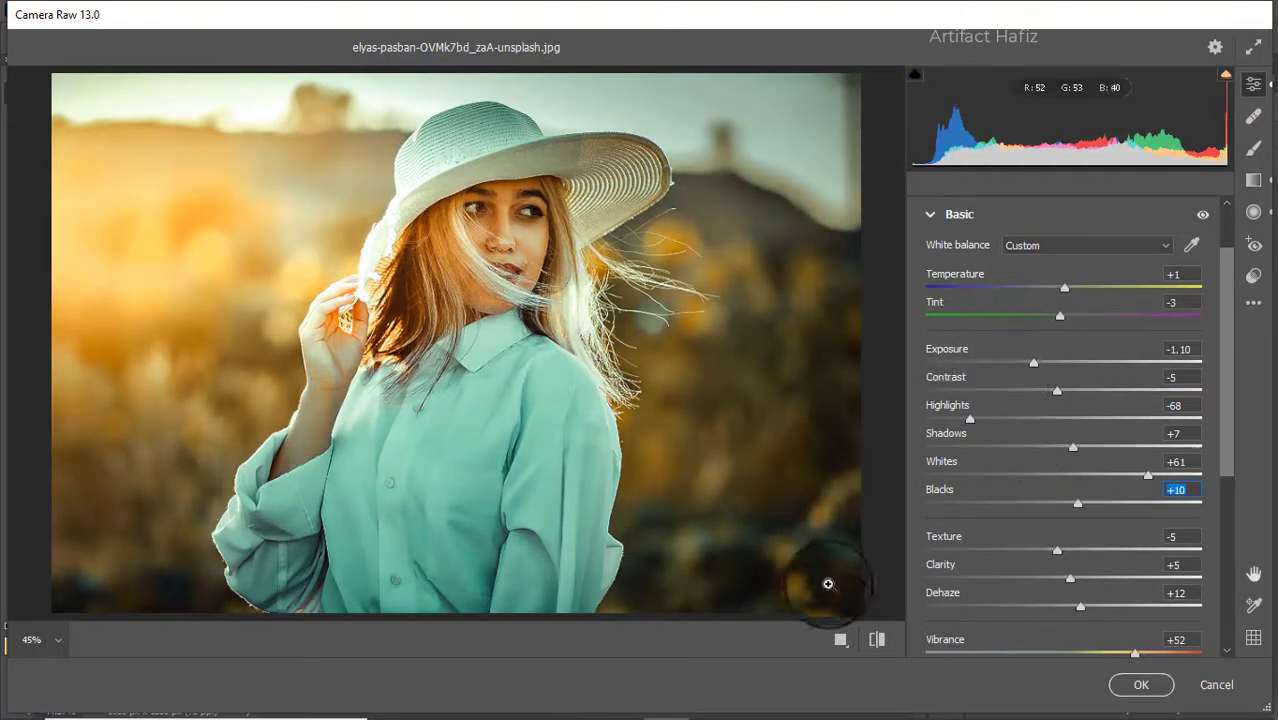
Step: Compare the photo before and after side by side, and apply the Camera Raw adjustments
click(840, 639)
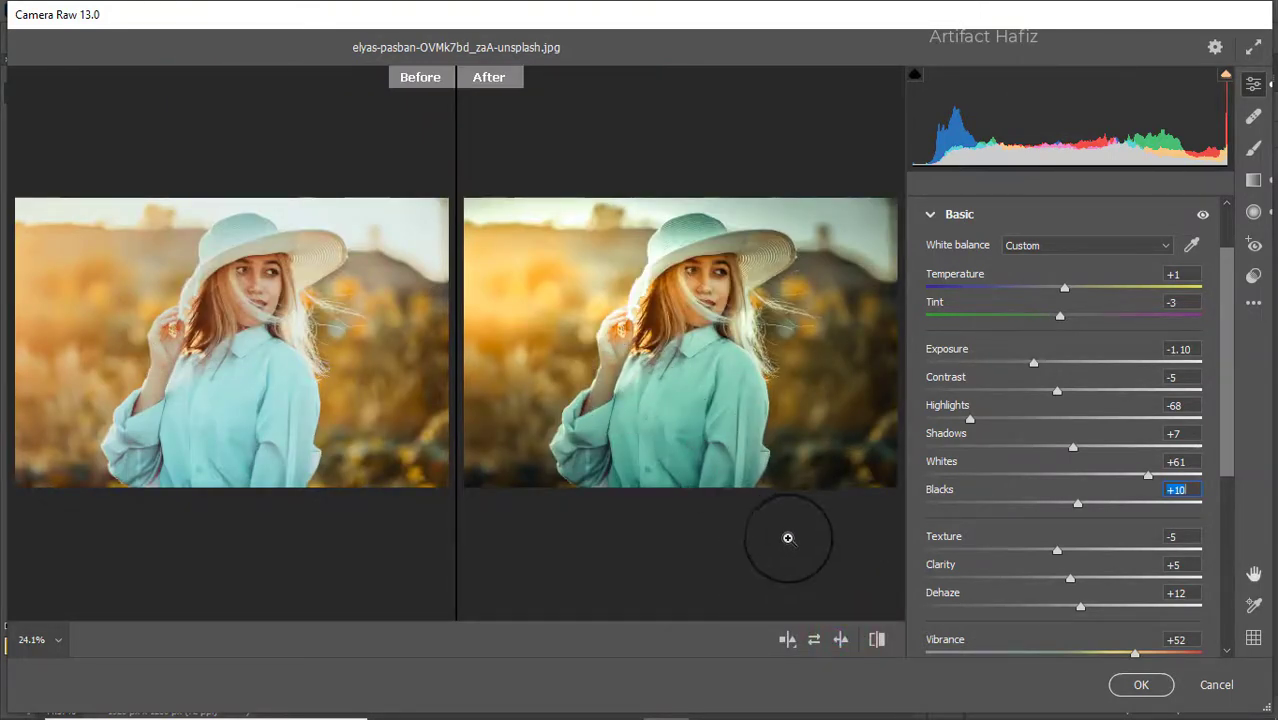
click(1140, 684)
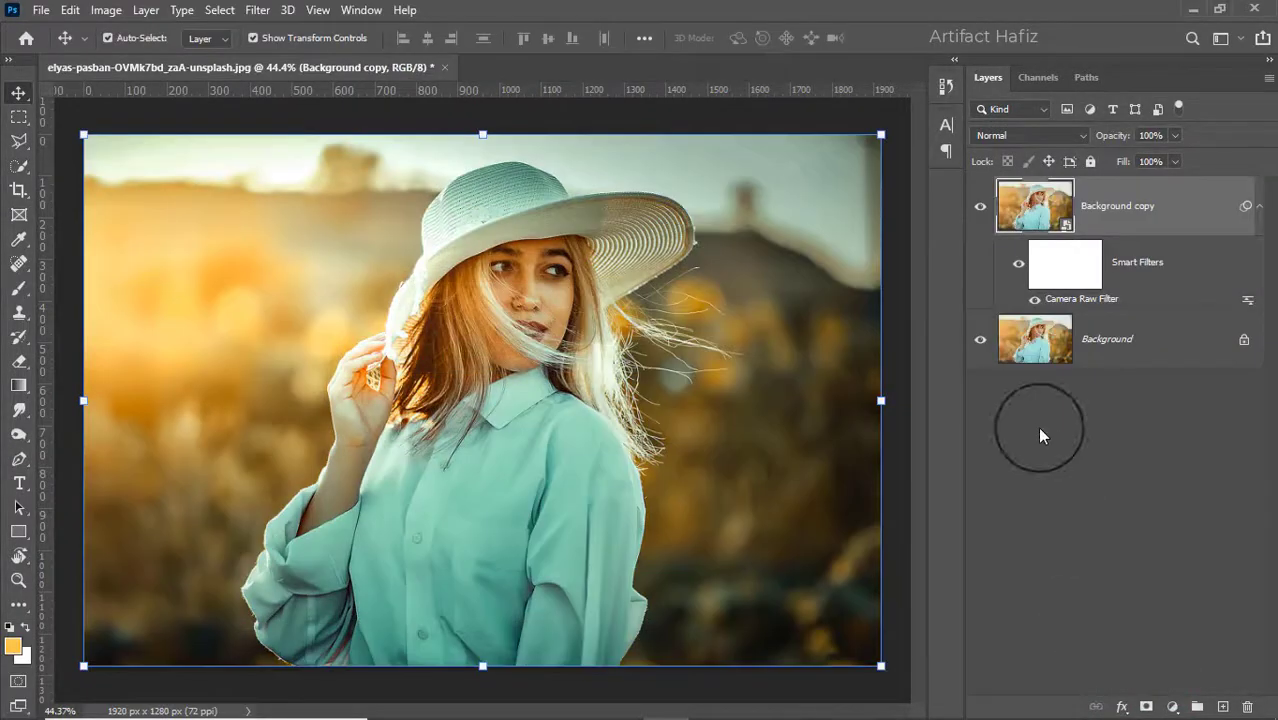
Step: Compare the graded portrait with the original by toggling the Background copy layer's visibility, leaving it shown
click(980, 206)
click(980, 206)
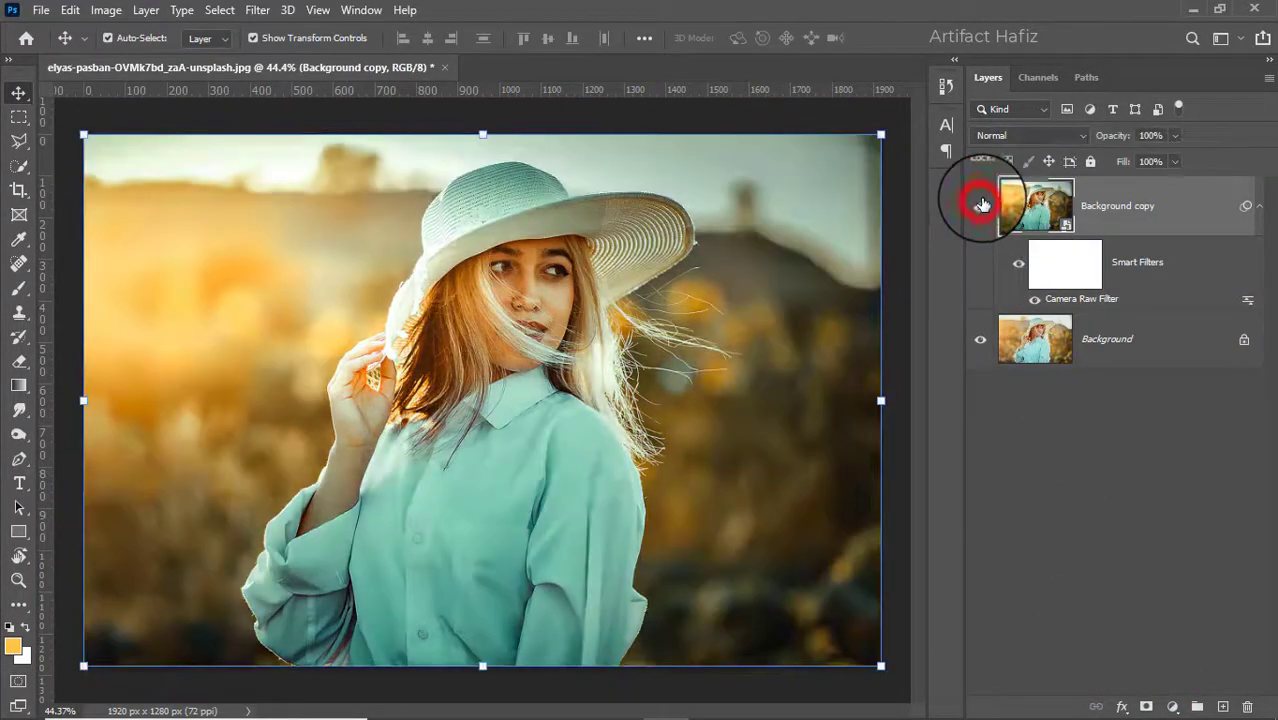
click(981, 205)
click(981, 205)
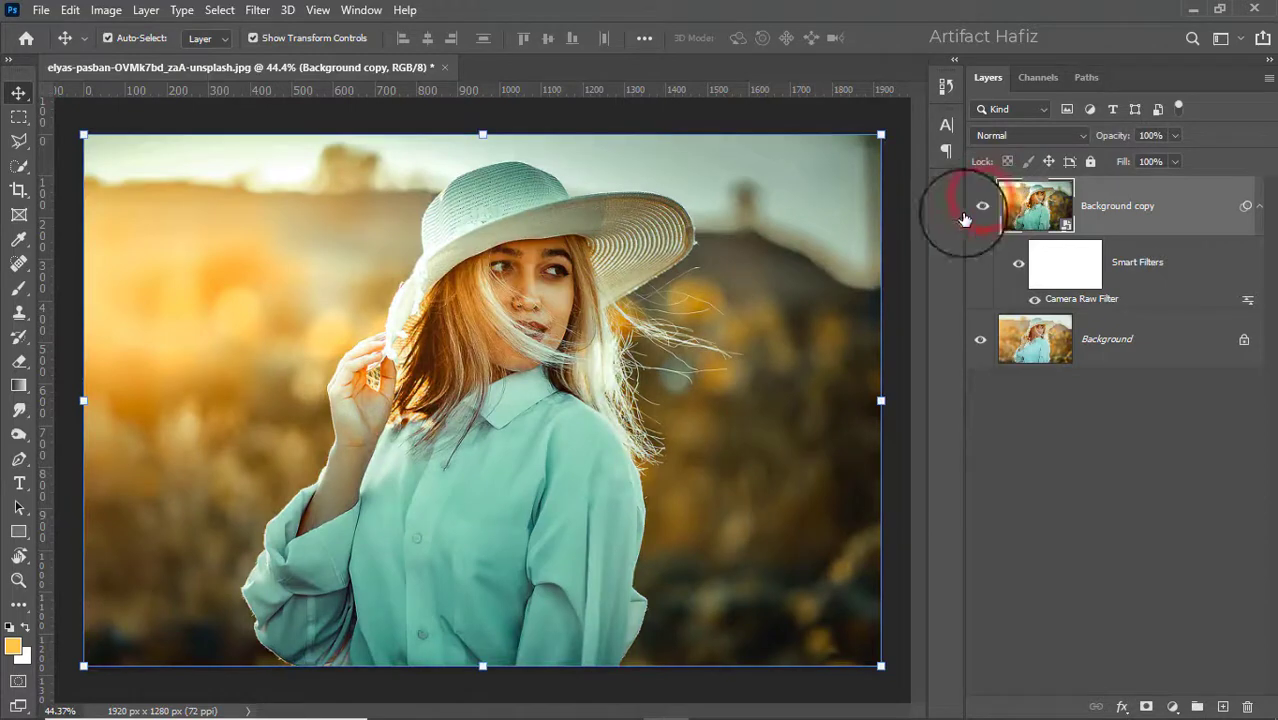